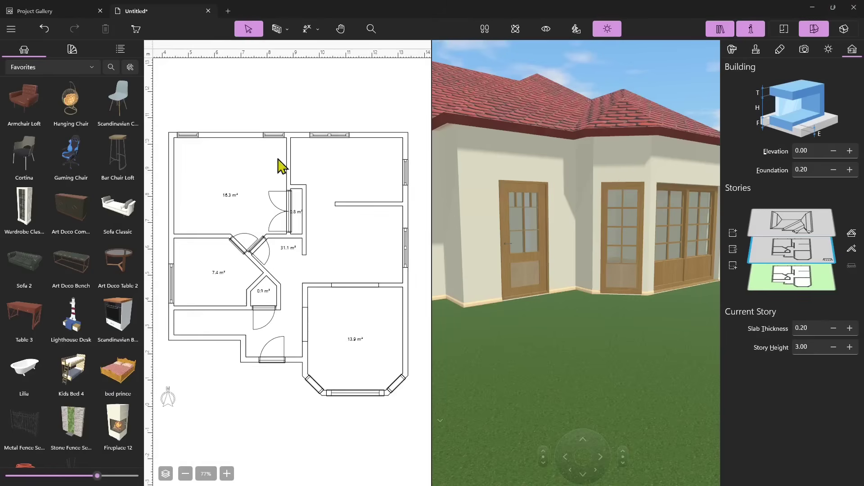
Close the Untitled tab and discard its unsaved changes with Don't Save.
click(208, 10)
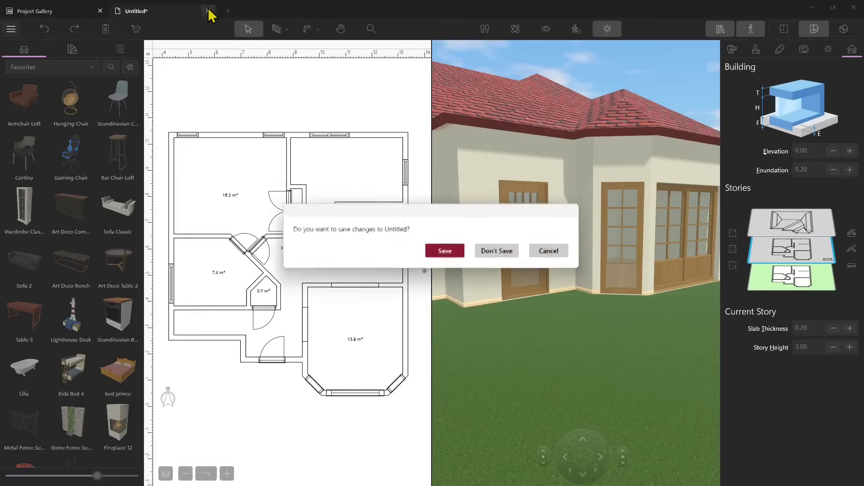
click(498, 254)
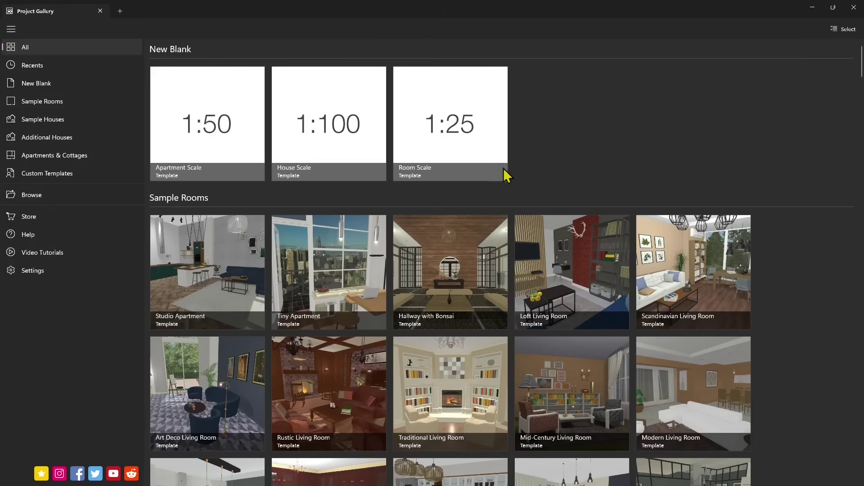
scroll(410, 261, down, 5)
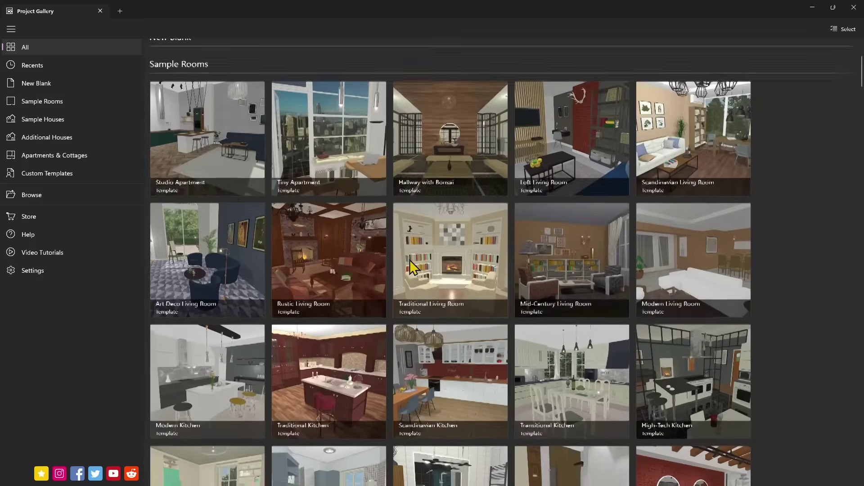
scroll(410, 261, up, 3)
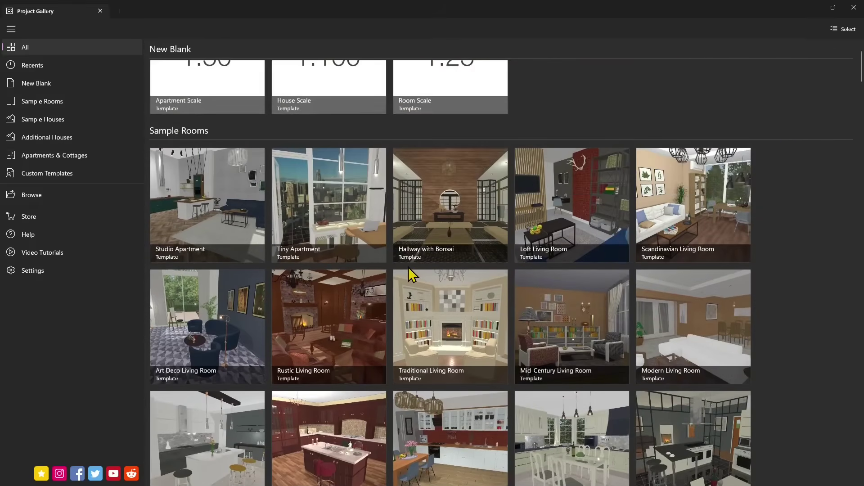
scroll(410, 266, down, 12)
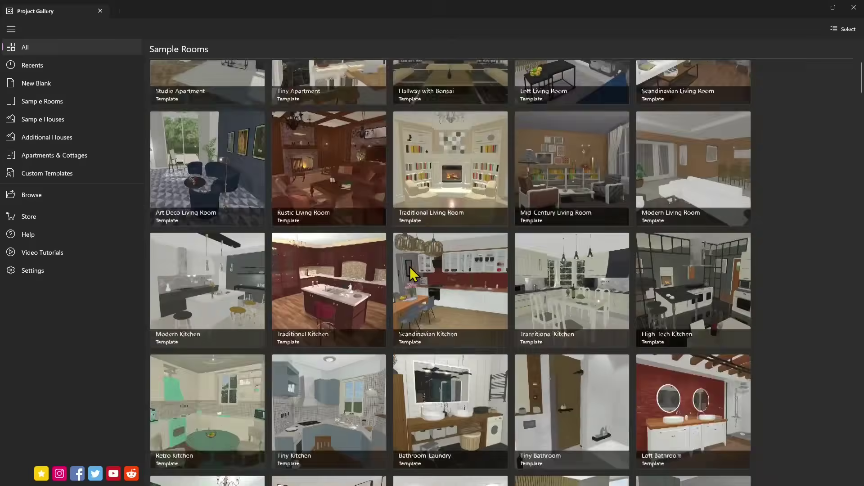
scroll(420, 266, up, 12)
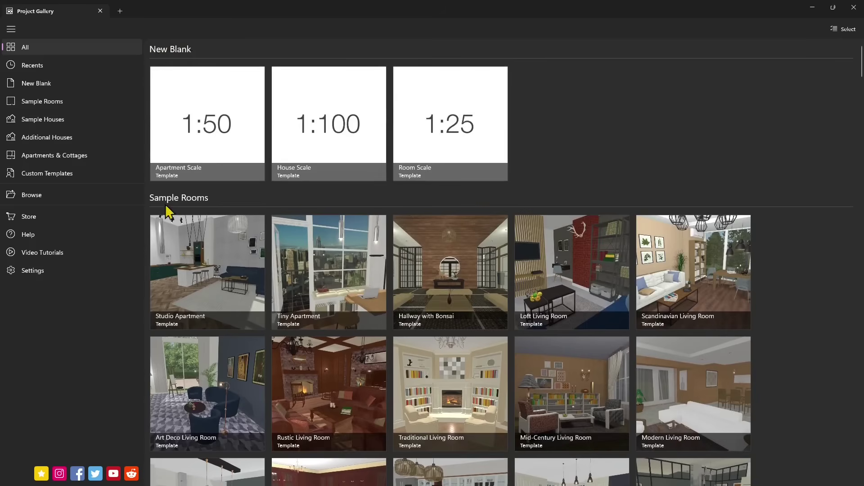
scroll(394, 180, down, 3)
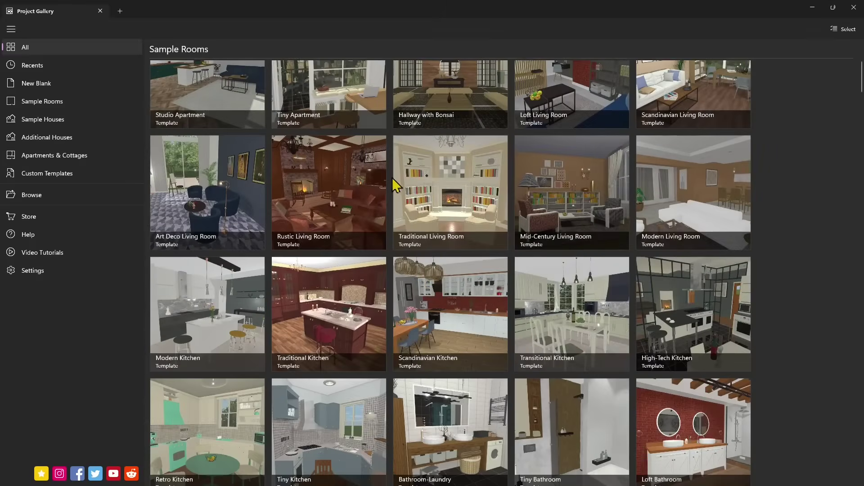
scroll(571, 270, down, 6)
scroll(571, 268, down, 10)
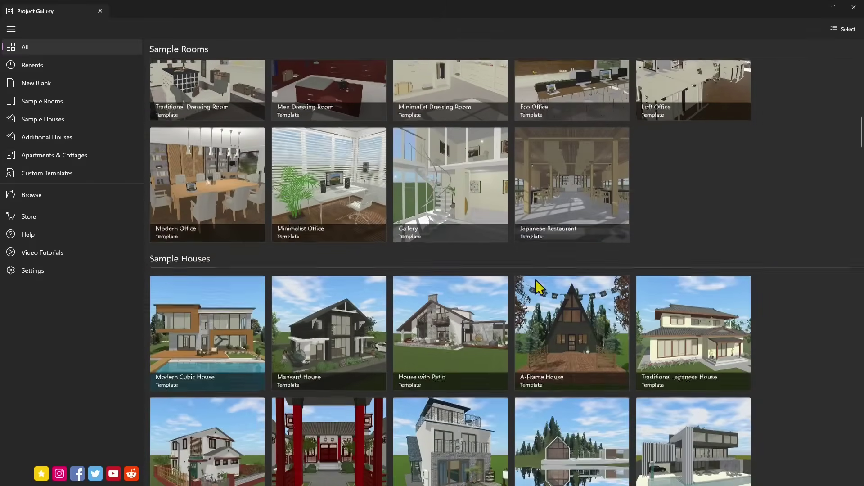
scroll(290, 293, down, 3)
scroll(290, 301, down, 1)
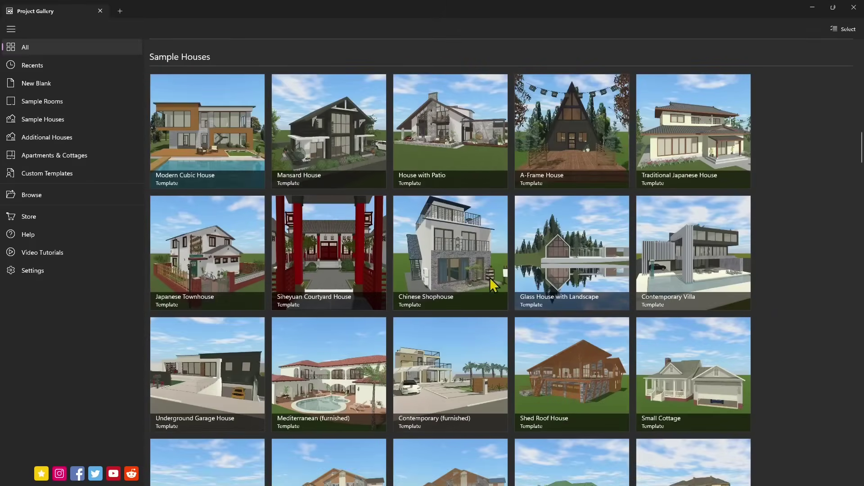
scroll(490, 280, down, 5)
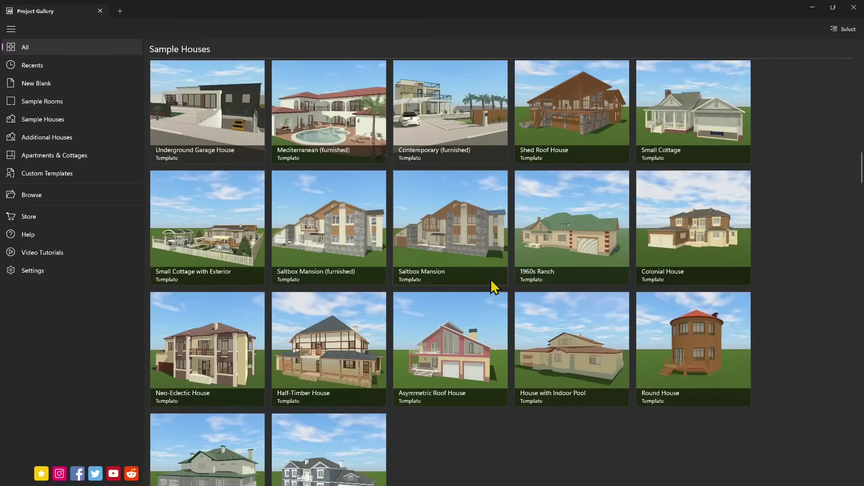
scroll(491, 279, down, 7)
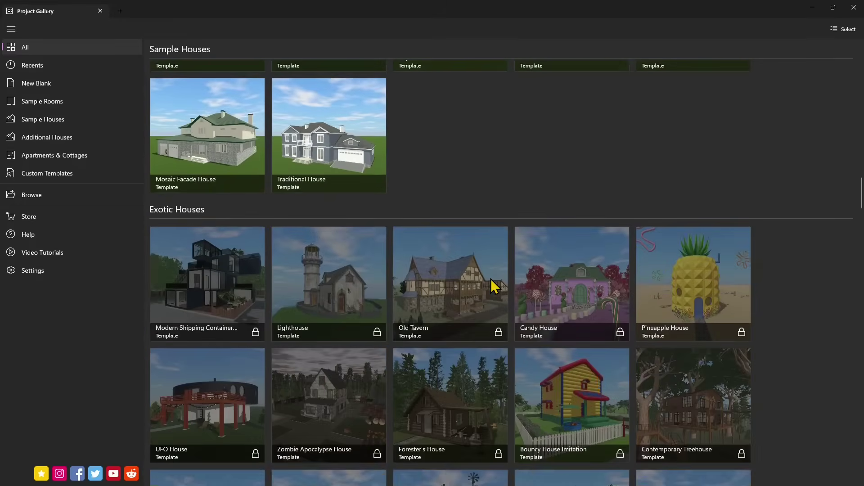
scroll(491, 279, down, 6)
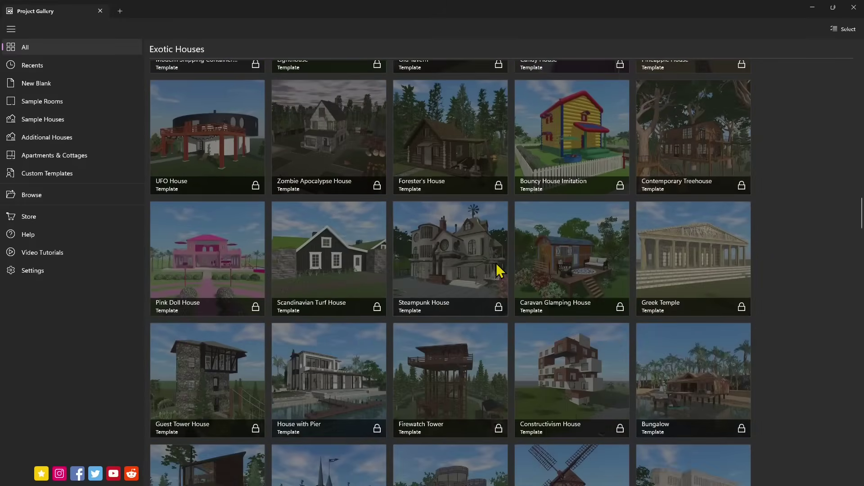
scroll(492, 277, down, 3)
scroll(495, 279, down, 1)
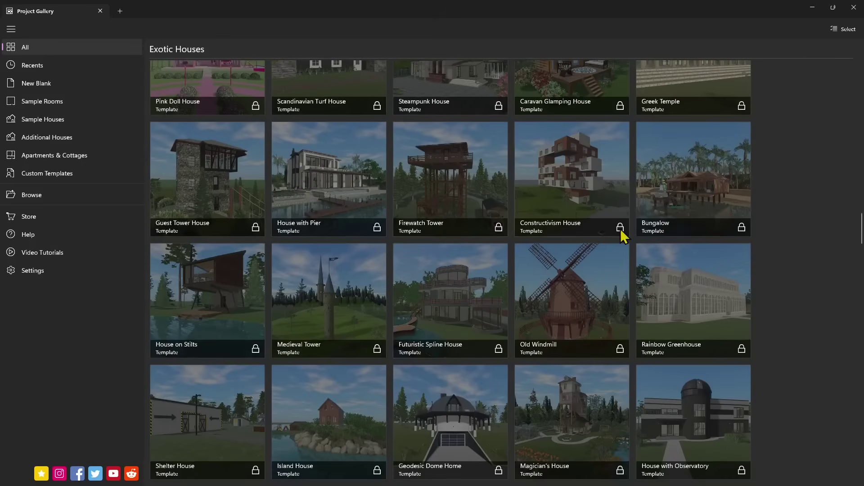
scroll(288, 283, up, 20)
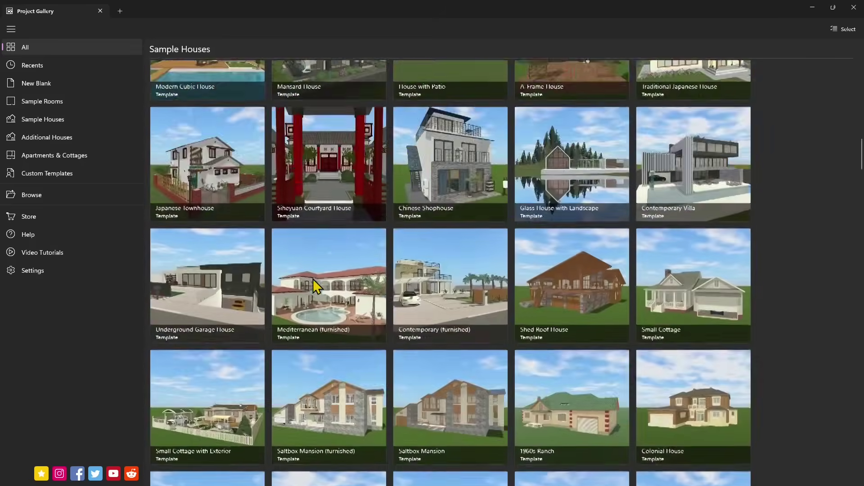
scroll(316, 286, up, 15)
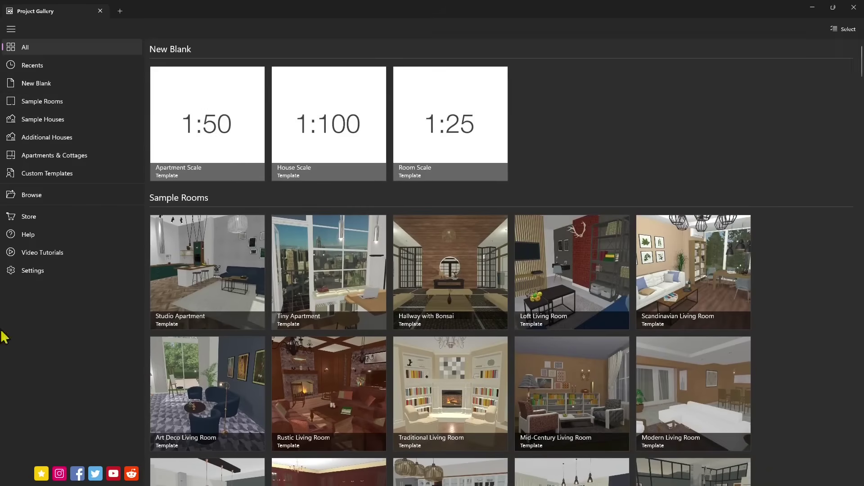
Collapse and expand the Project Gallery sidebar several times, ending with labels shown.
click(11, 29)
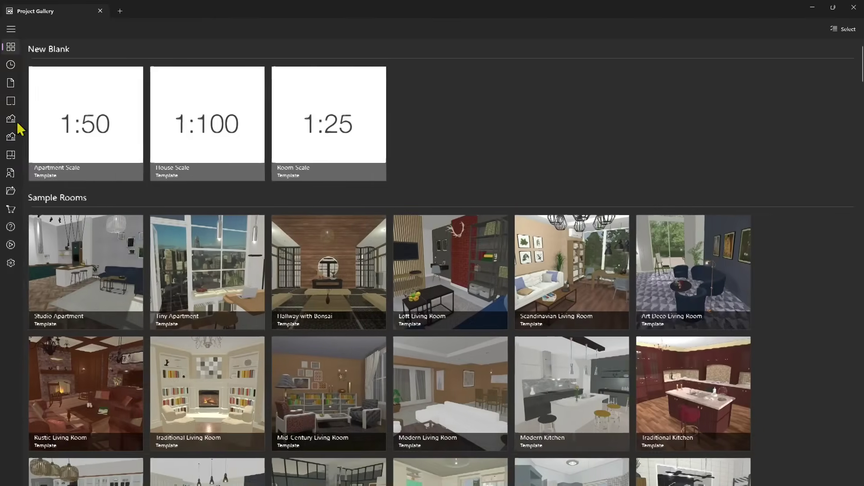
click(12, 28)
click(11, 28)
click(12, 28)
click(11, 29)
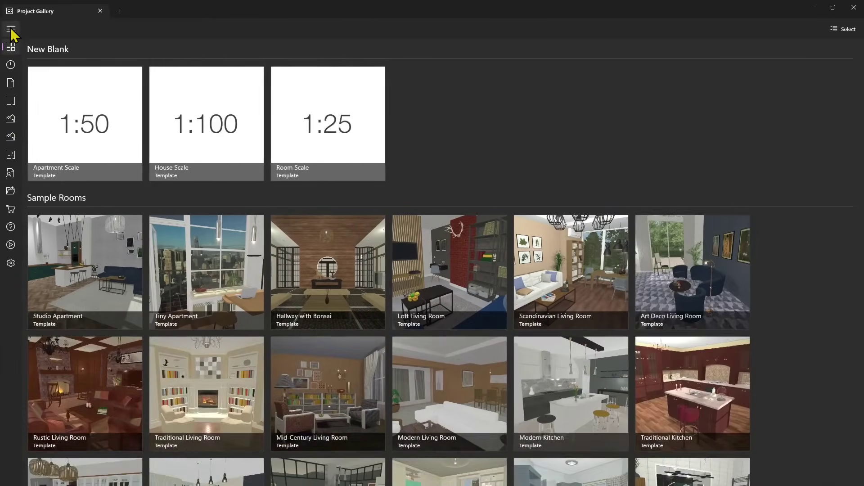
click(11, 29)
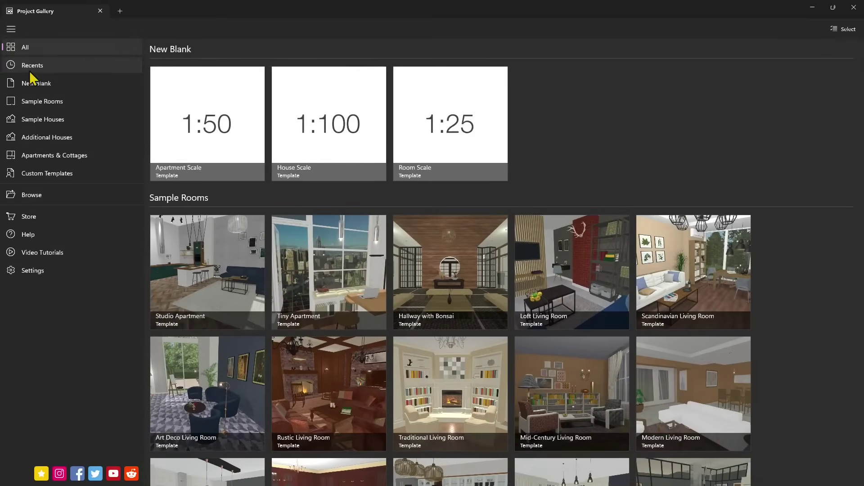
View Recent, then New Blank, and start a project from House Scale 1:100.
click(30, 70)
click(34, 84)
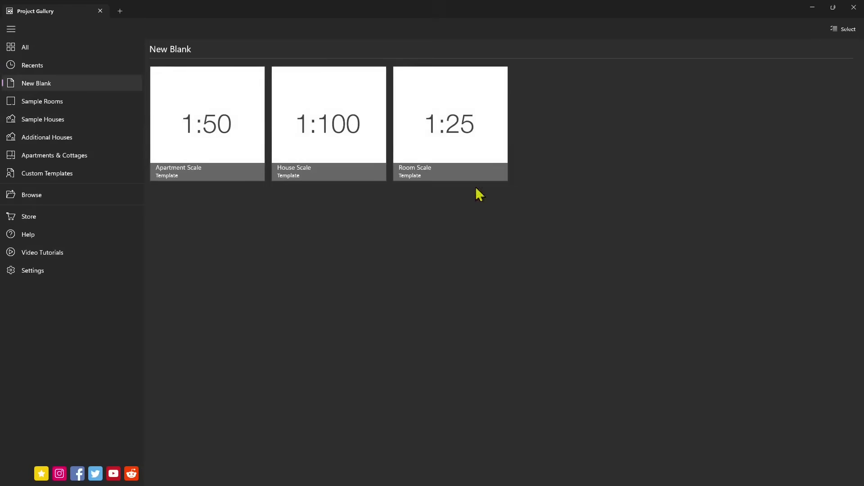
click(319, 131)
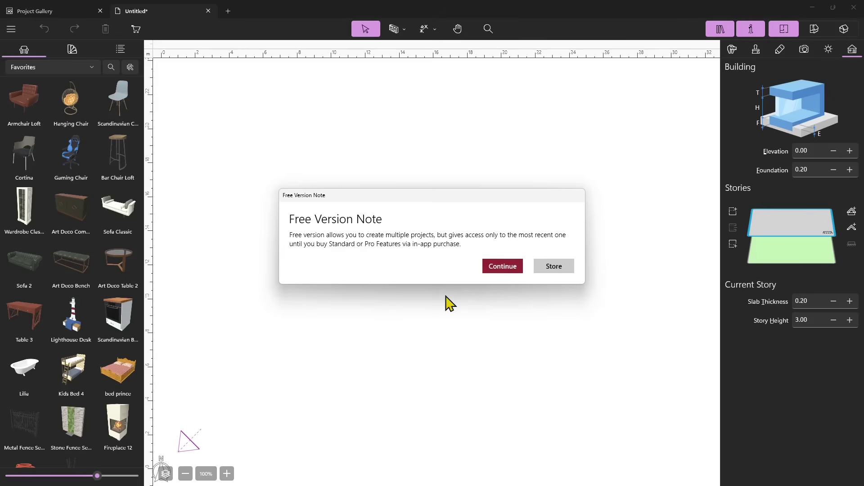
Dismiss the Free Version Note, then switch the left panel from Materials to Project Tree.
click(505, 276)
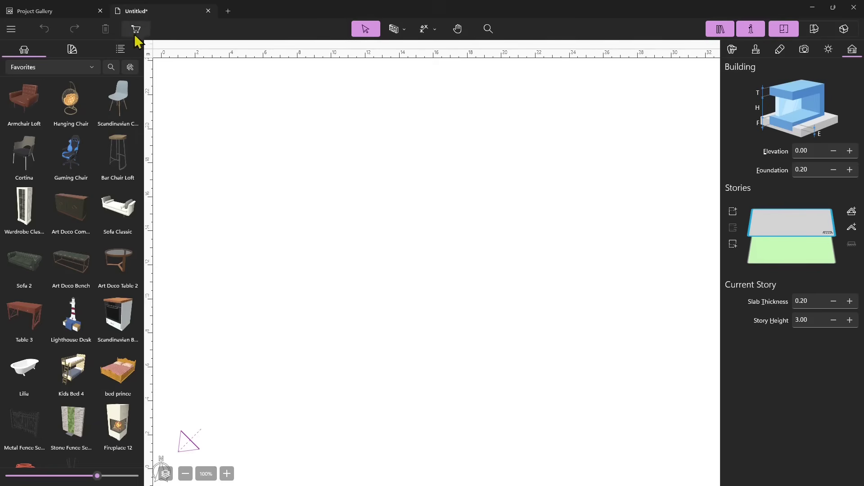
scroll(376, 305, down, 3)
scroll(377, 302, up, 4)
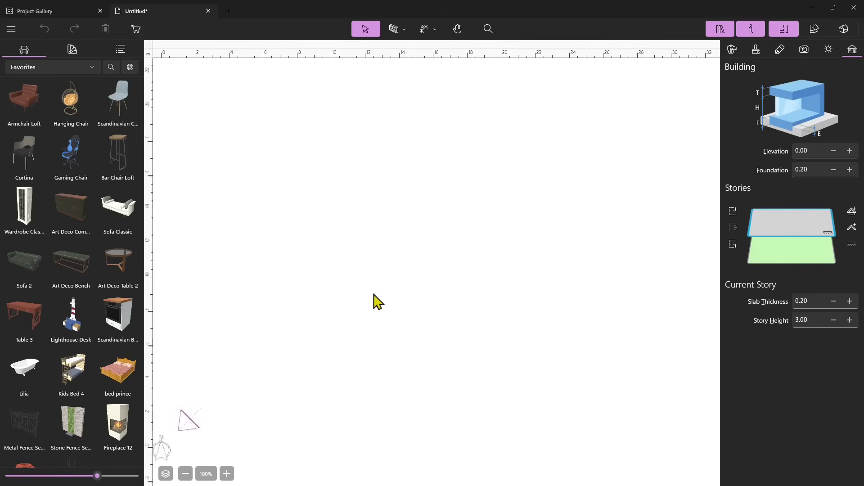
scroll(441, 267, down, 5)
scroll(440, 267, up, 3)
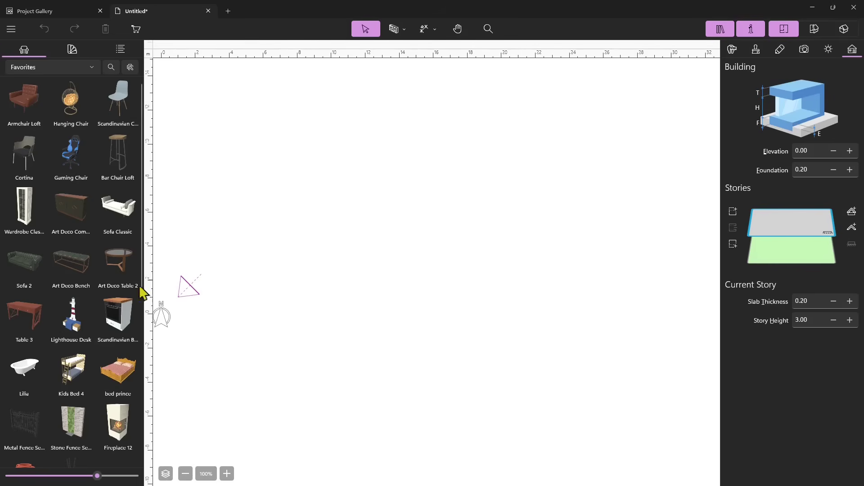
scroll(44, 218, down, 5)
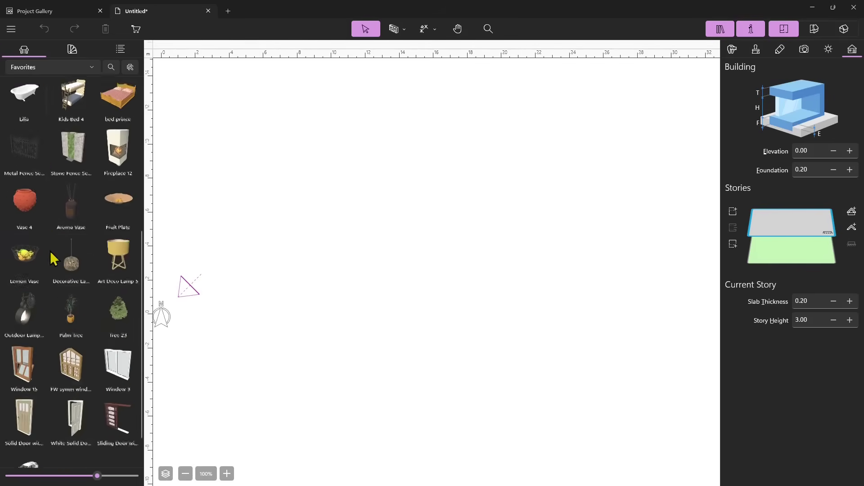
scroll(54, 225, up, 5)
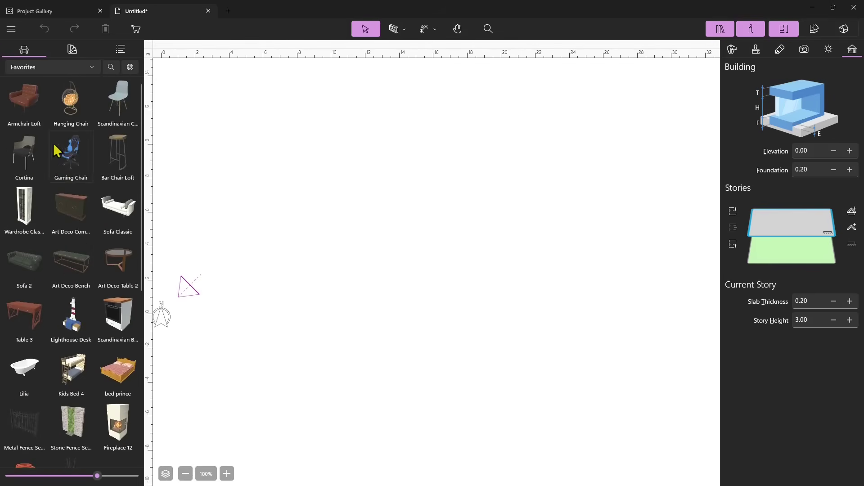
scroll(72, 215, down, 3)
scroll(54, 148, up, 3)
click(77, 50)
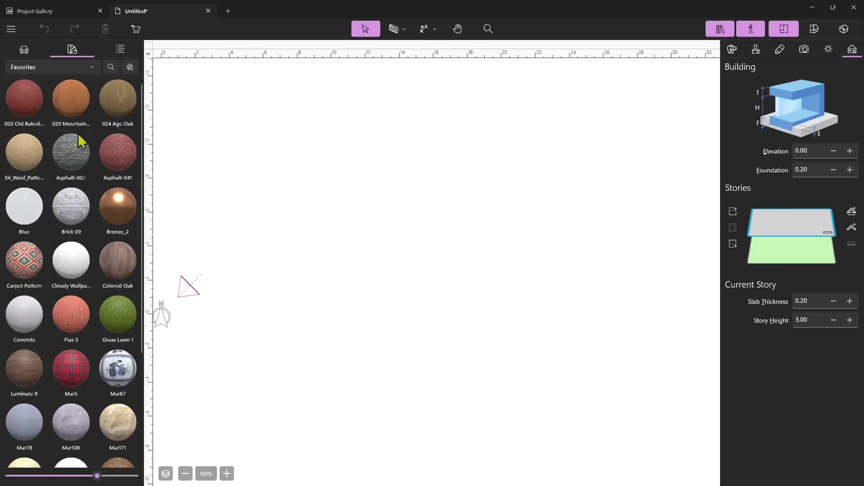
click(125, 51)
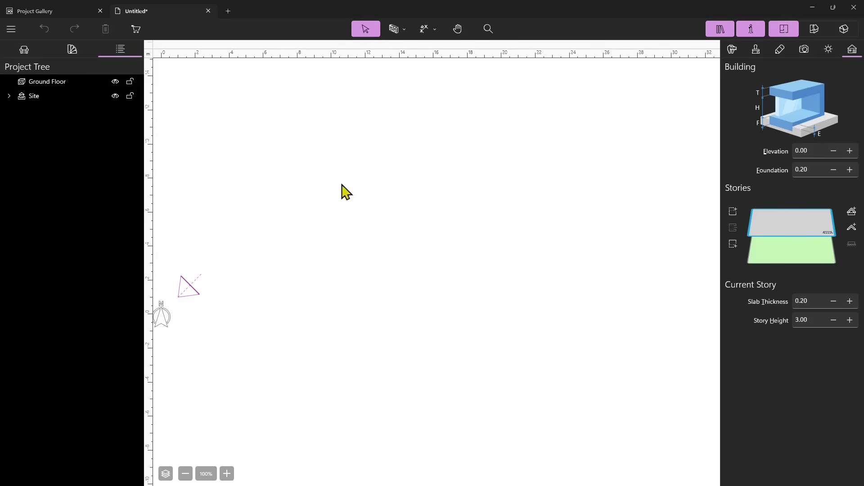
Expand Site and Auxiliary Objects, then toggle the Project Tree panel off and on.
click(9, 96)
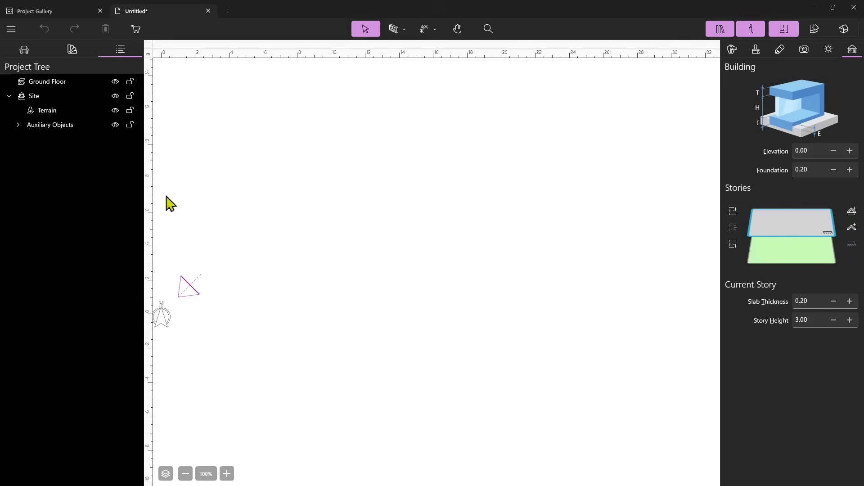
click(18, 125)
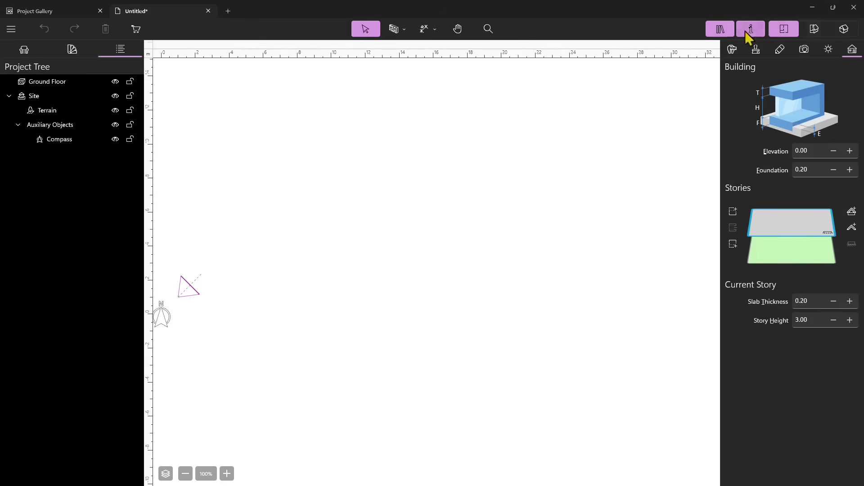
click(717, 30)
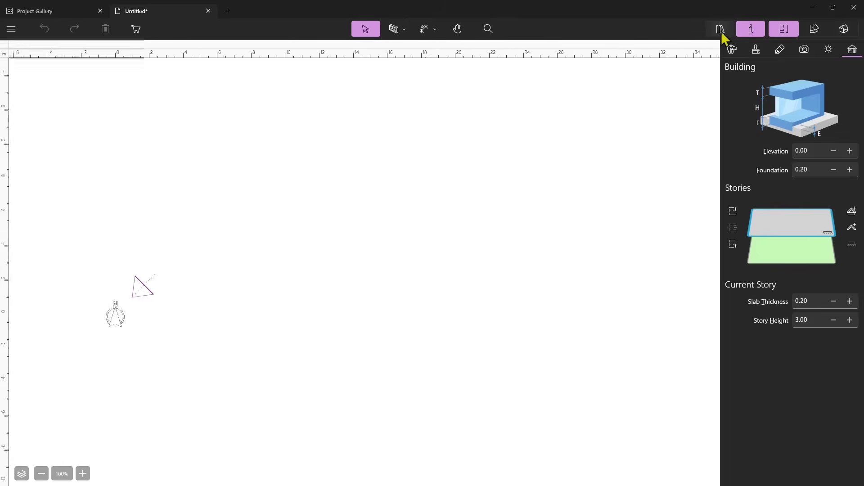
click(721, 31)
click(721, 31)
click(722, 31)
double_click(722, 31)
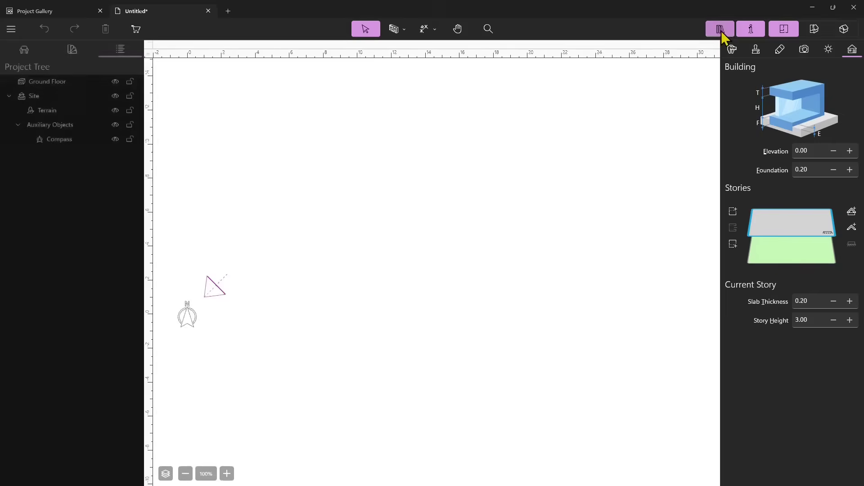
click(721, 30)
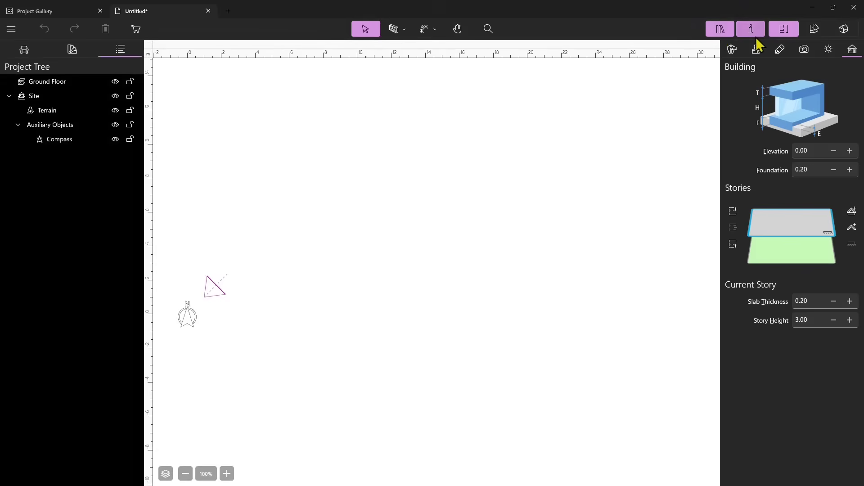
Hide and reshow the Building panel: Elevation 0.00, Foundation 0.20, Story Height 3.00.
click(752, 32)
click(755, 35)
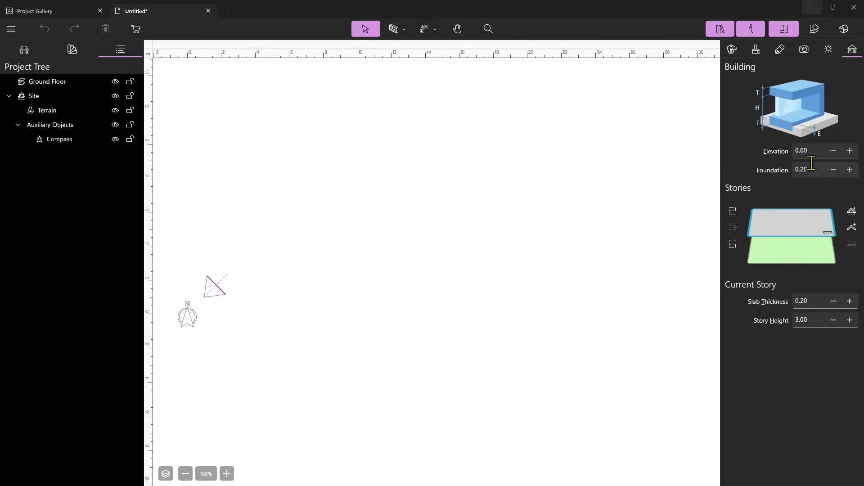
click(751, 32)
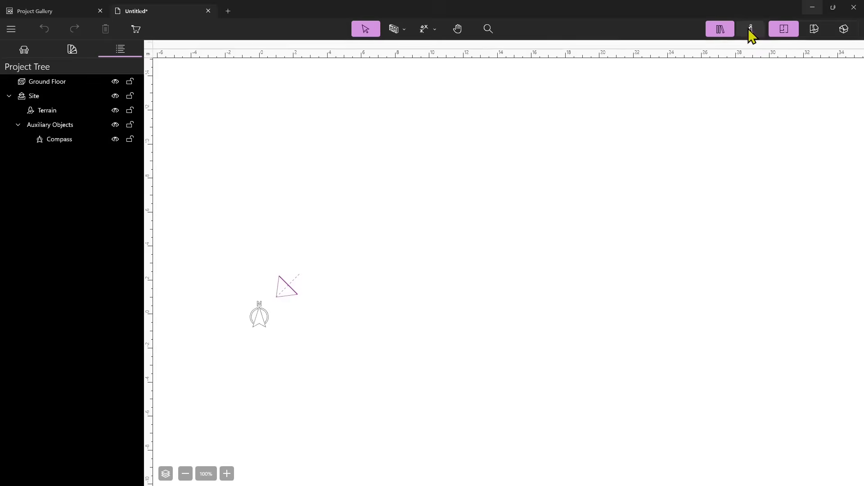
click(751, 31)
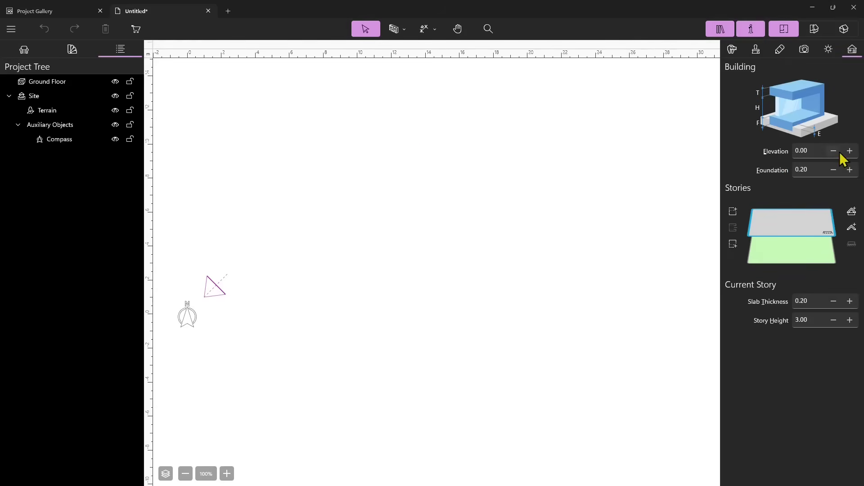
Try the split 2D/3D layout, then show only the 3D view of the grassy site.
click(814, 28)
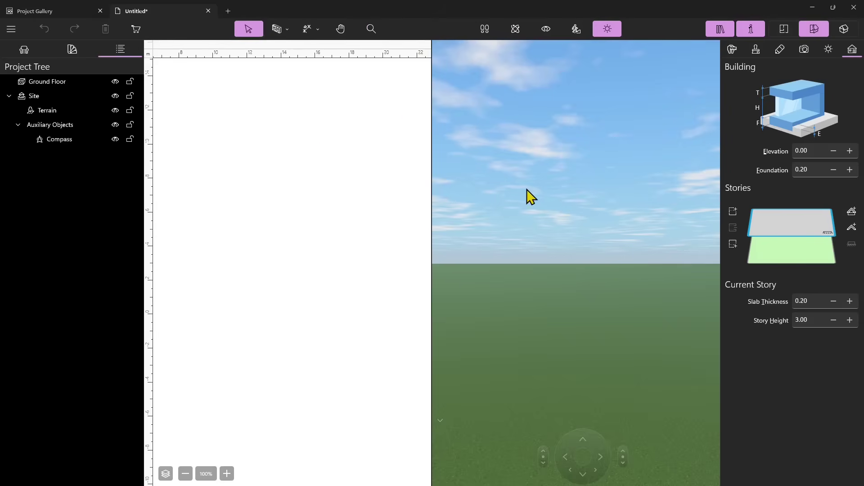
click(845, 29)
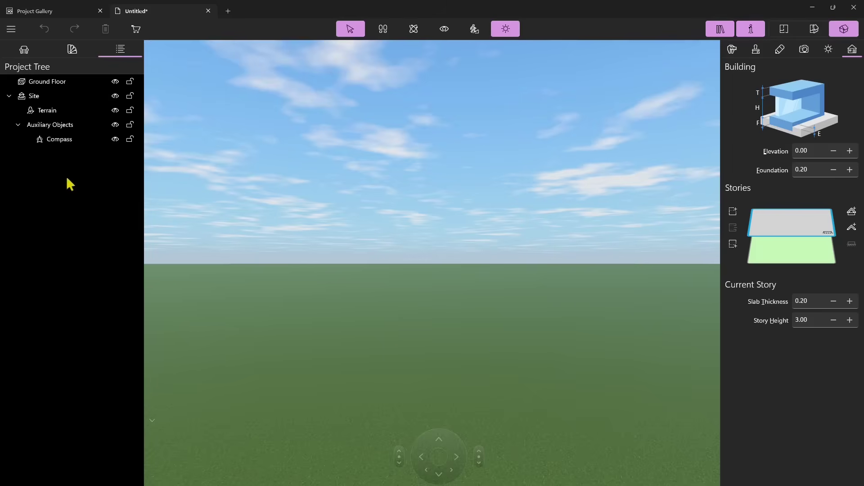
Select the Terrain, toggle its visibility, and delete it from the site.
click(50, 114)
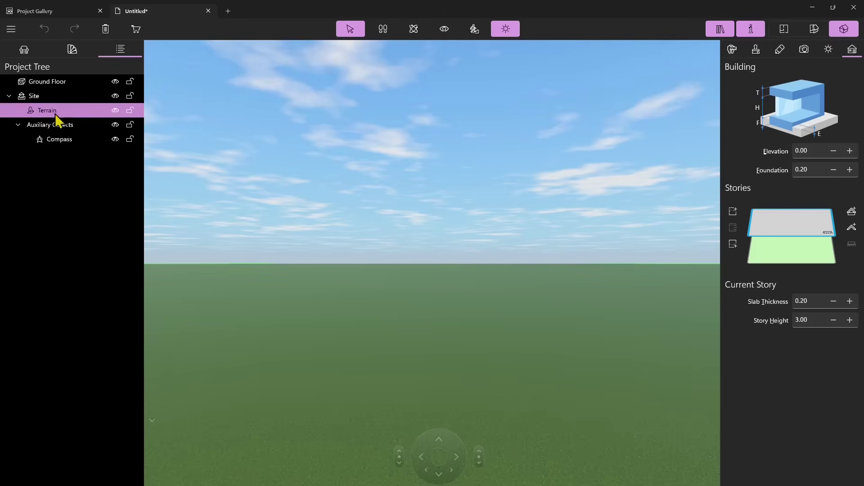
click(115, 111)
click(105, 28)
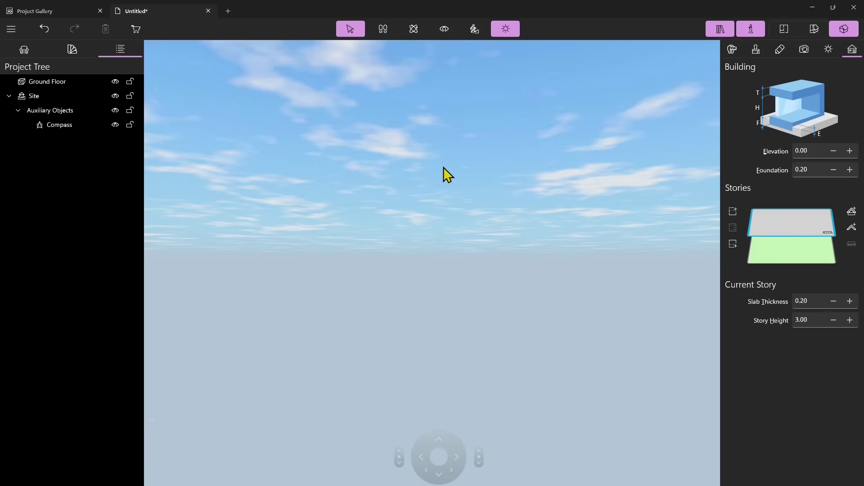
click(733, 51)
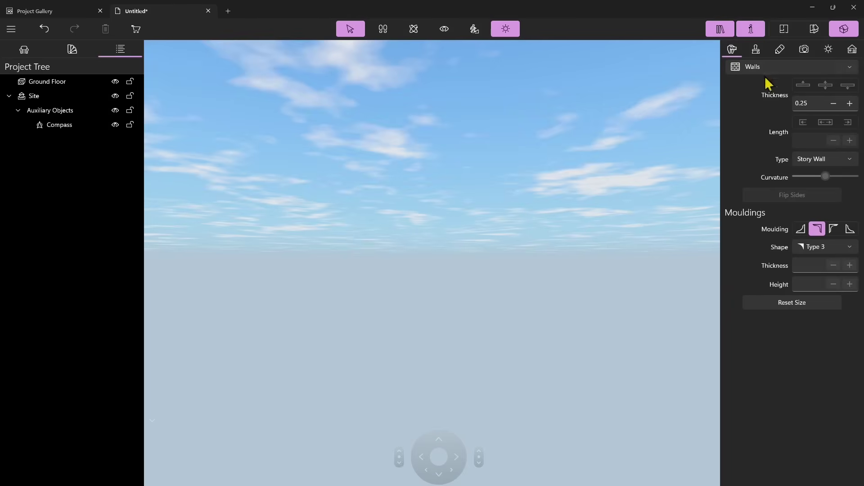
click(757, 50)
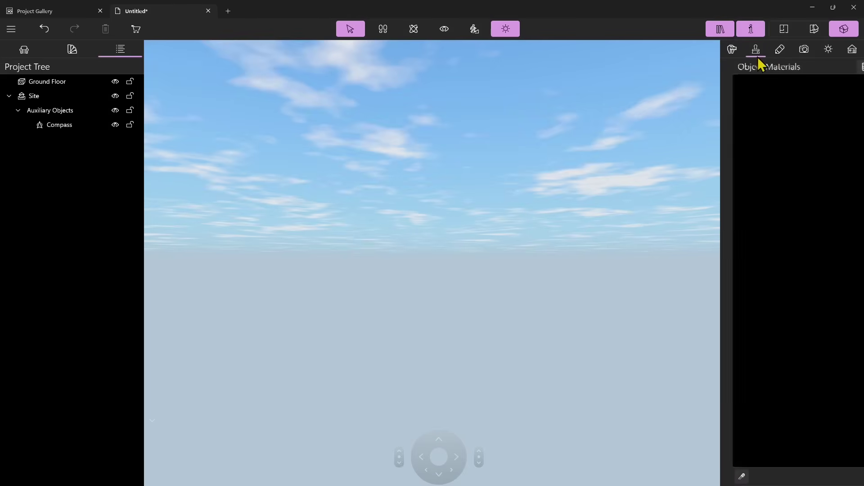
click(783, 52)
click(802, 54)
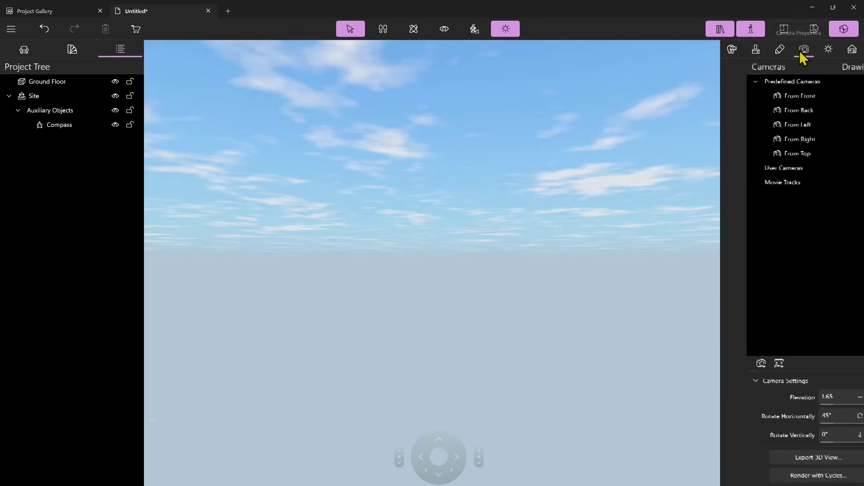
click(828, 56)
click(851, 53)
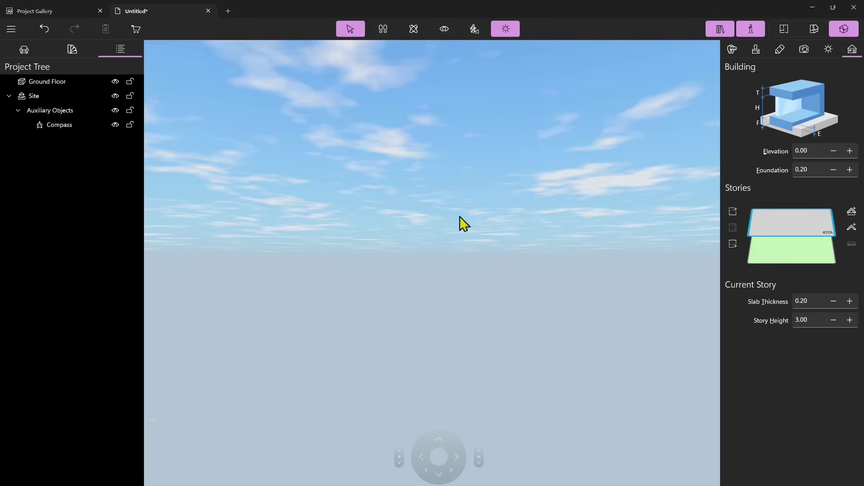
From the main menu, browse the Import and Export options, then choose Close.
click(11, 29)
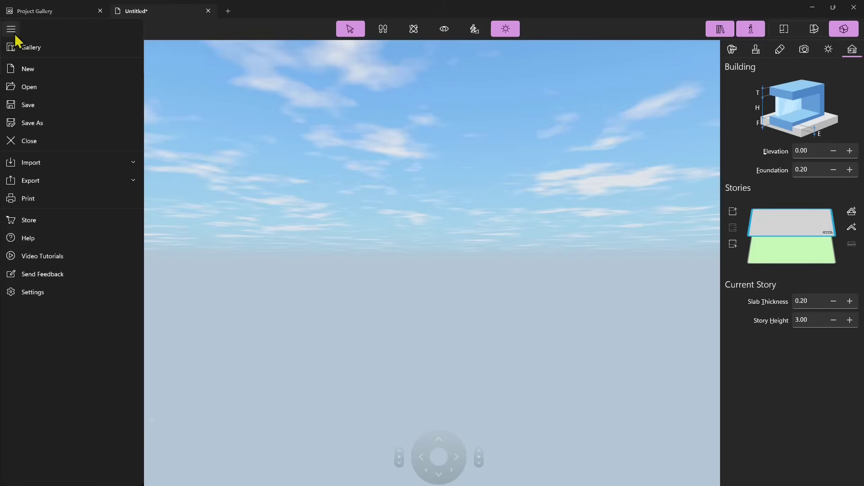
click(15, 34)
click(15, 36)
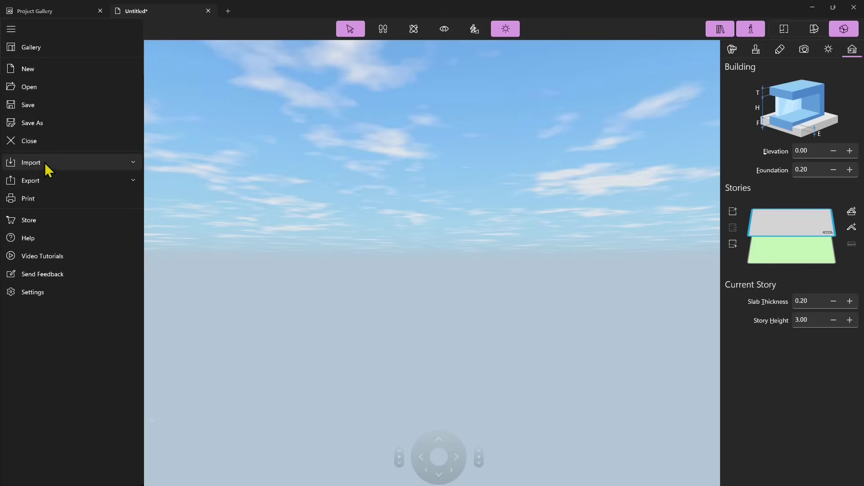
click(29, 168)
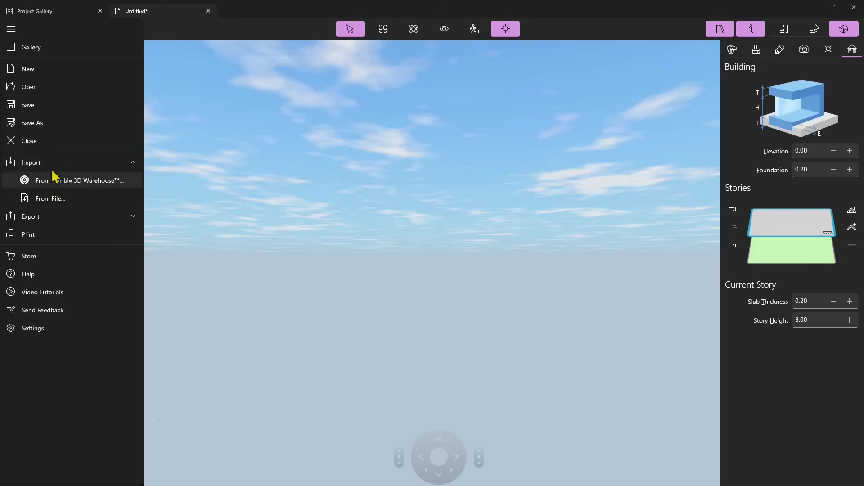
click(33, 219)
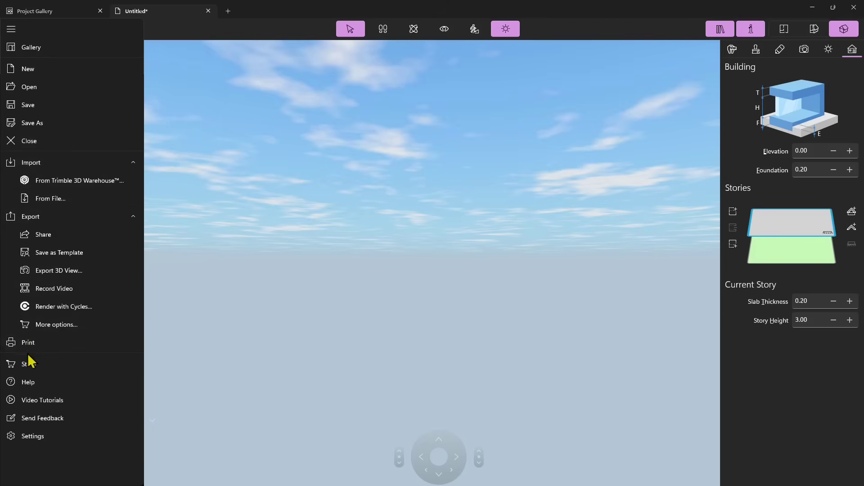
click(33, 141)
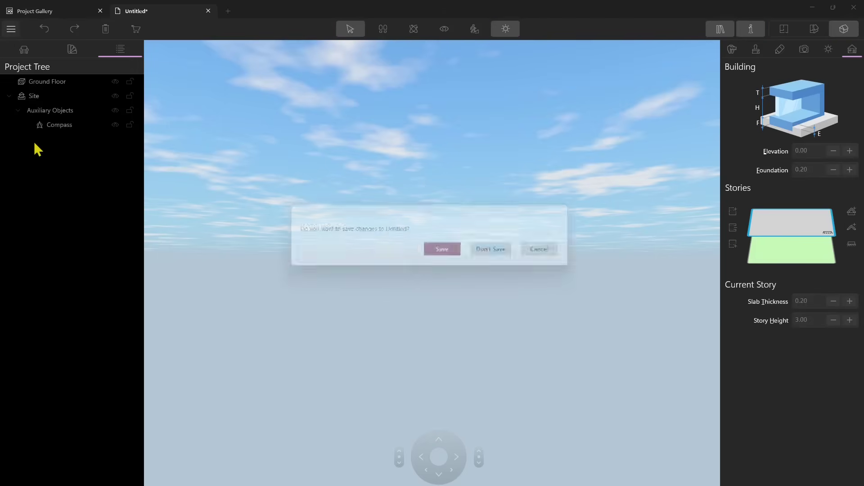
Discard Untitled's changes and toggle the gallery's template-choosing mode off and on.
click(501, 251)
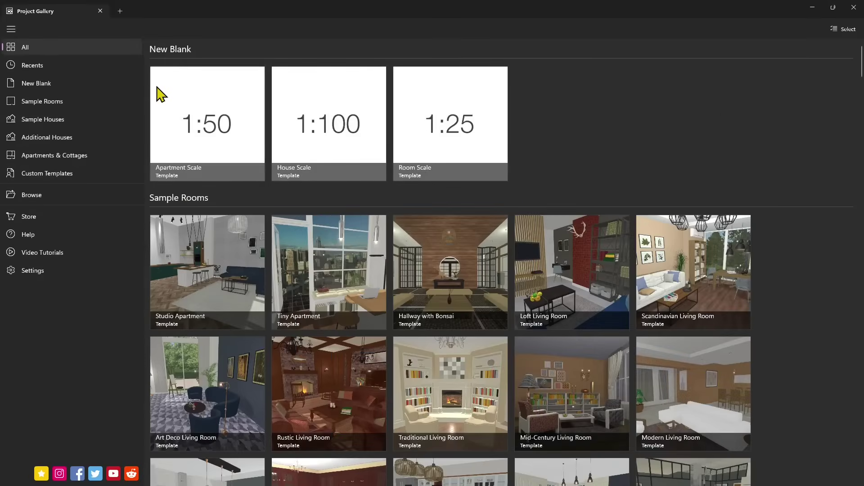
click(845, 30)
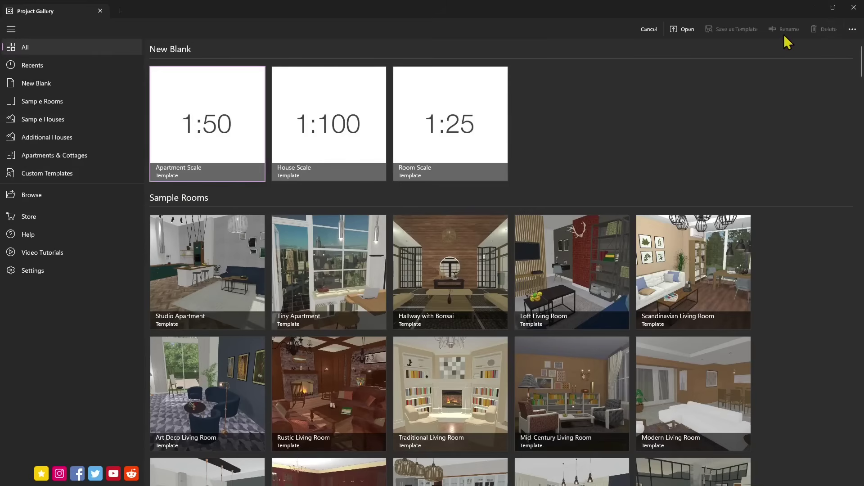
click(648, 29)
click(852, 35)
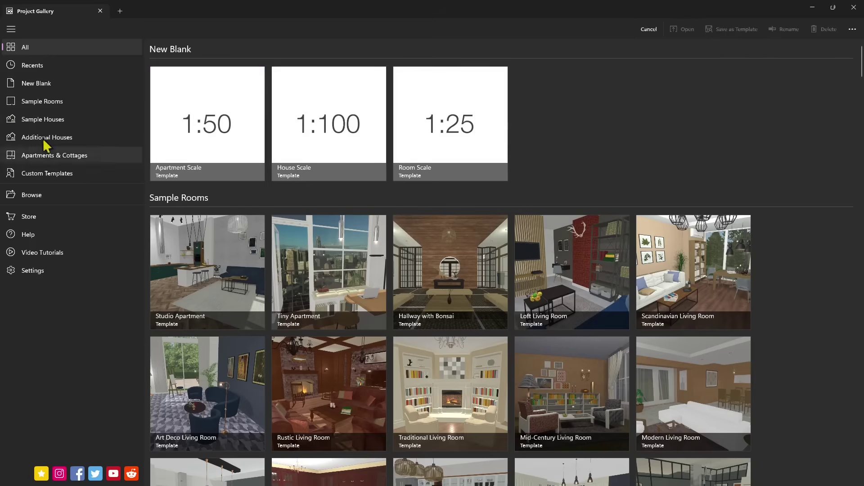
Jump through the gallery categories to Apartments & Cottages, selecting Cottage 5 and One Bedroom 5.
click(40, 103)
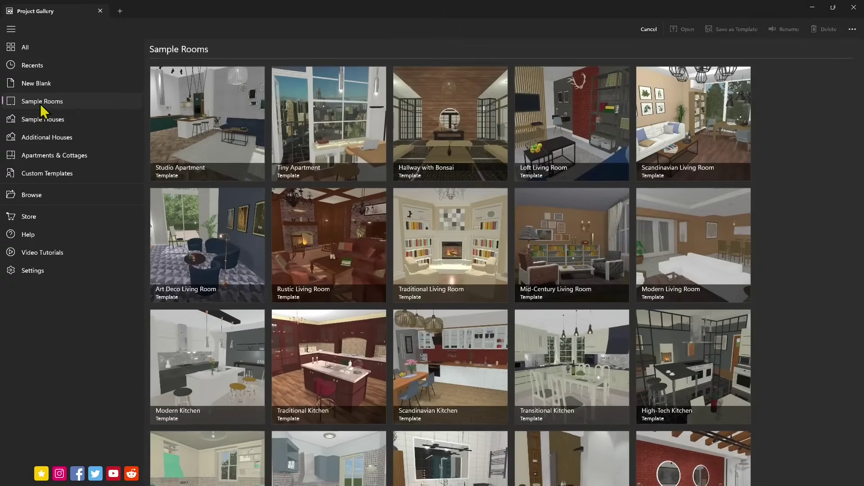
click(44, 120)
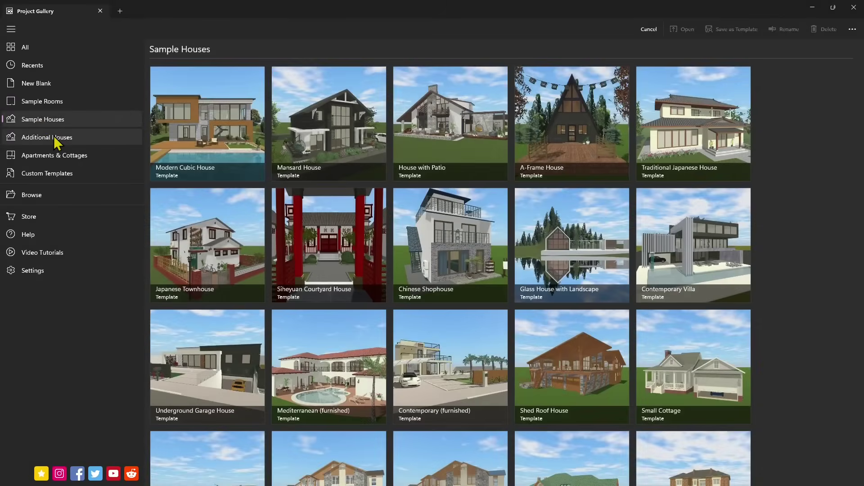
click(56, 140)
click(56, 156)
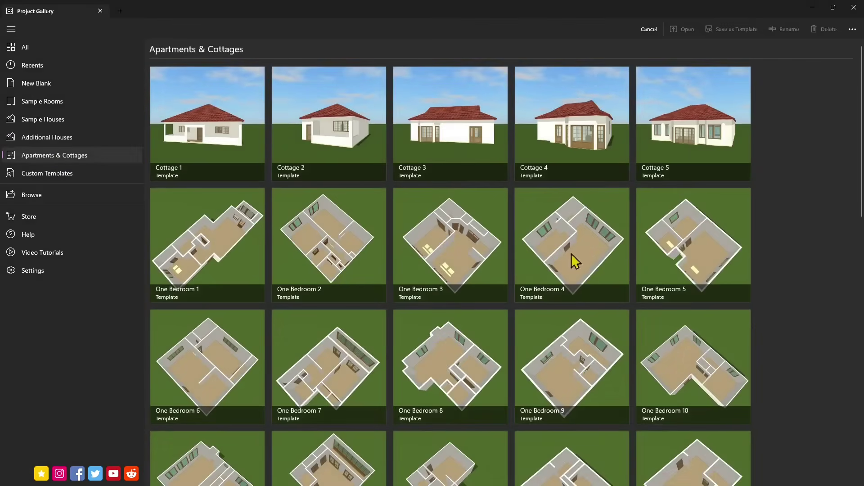
click(706, 136)
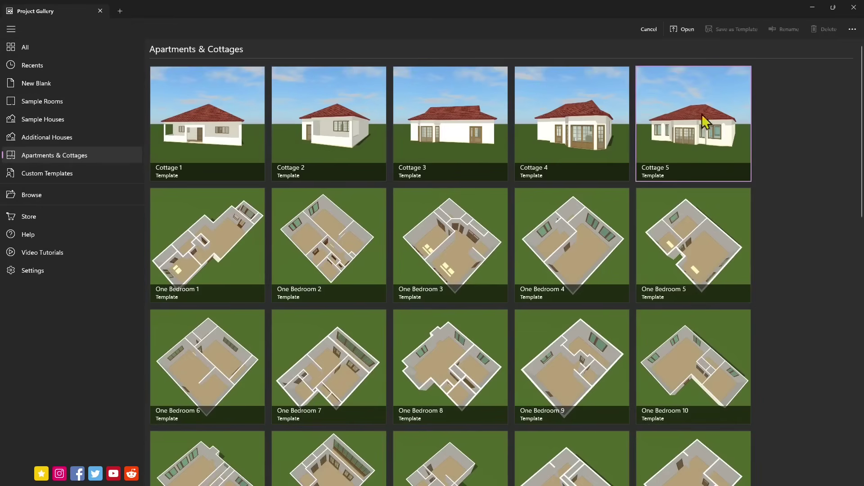
click(676, 233)
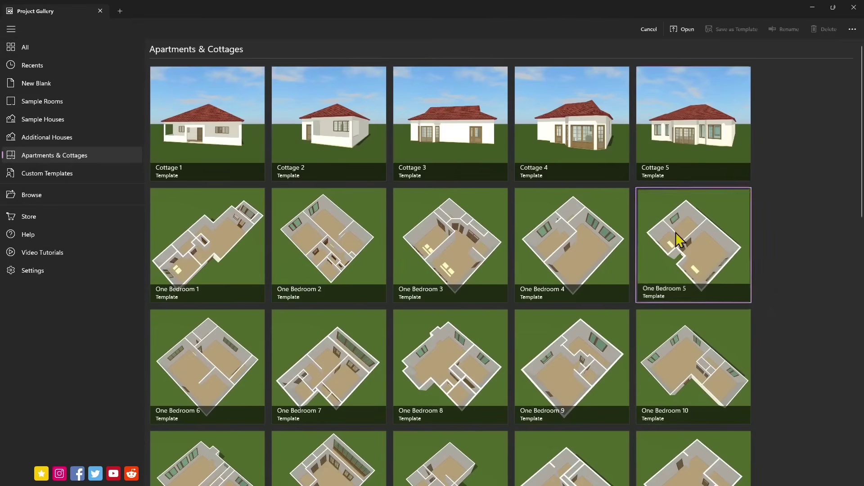
Scroll down through Apartments & Cottages templates and back up to the Cottage row.
scroll(681, 270, down, 3)
scroll(680, 310, down, 2)
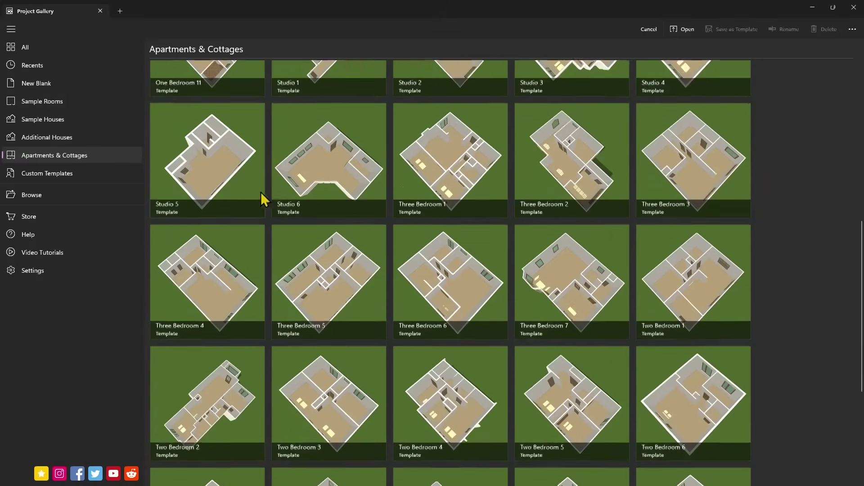
scroll(650, 210, down, 3)
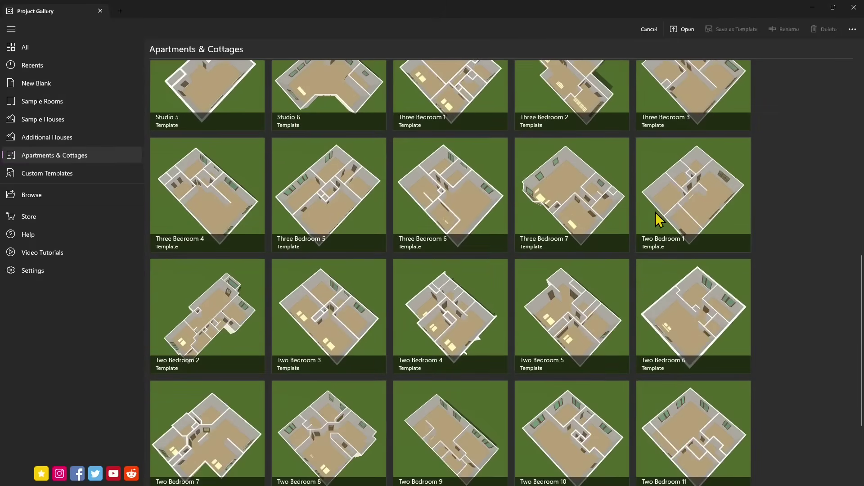
scroll(276, 247, down, 2)
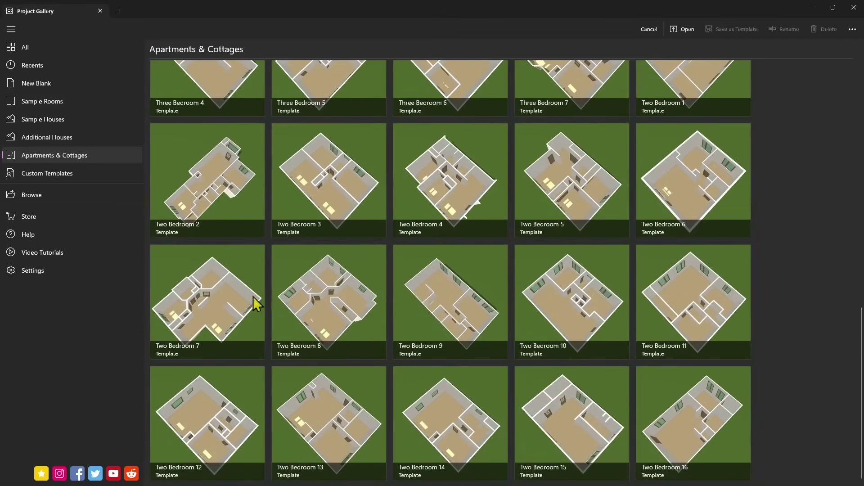
scroll(452, 270, up, 7)
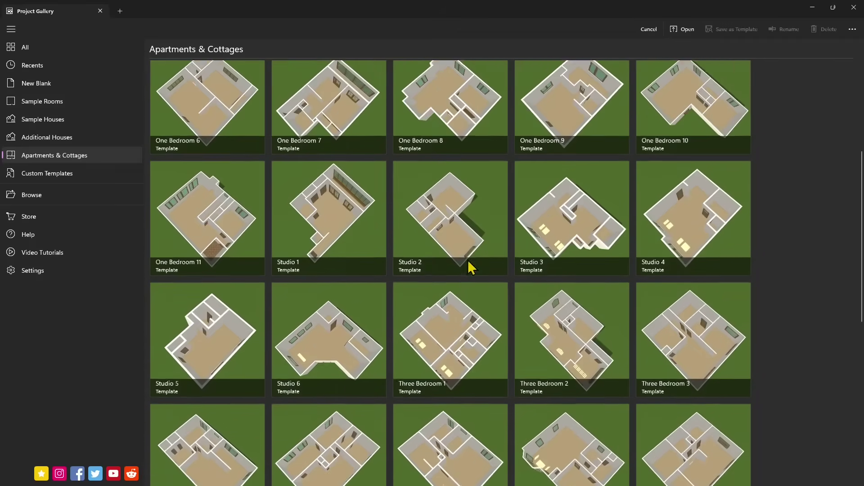
scroll(470, 258, up, 3)
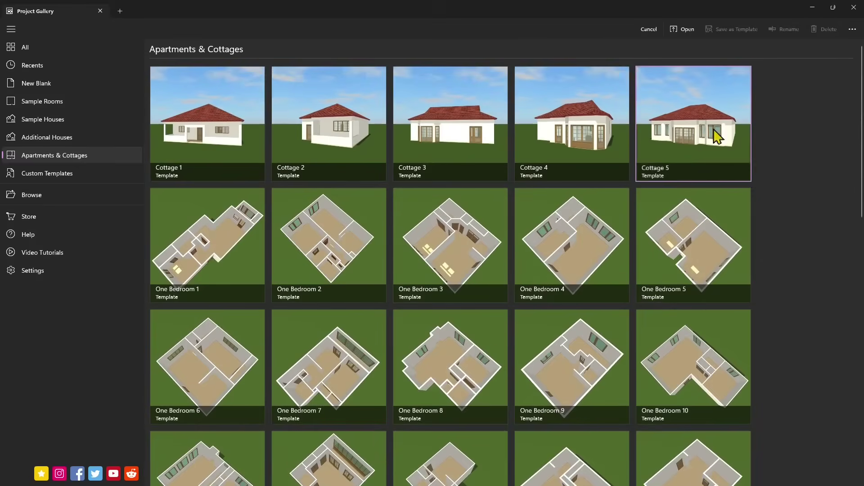
Open Cottage 5, then select the Living Room, Cabinet, Balcony 1 and Bedroom.
double_click(685, 136)
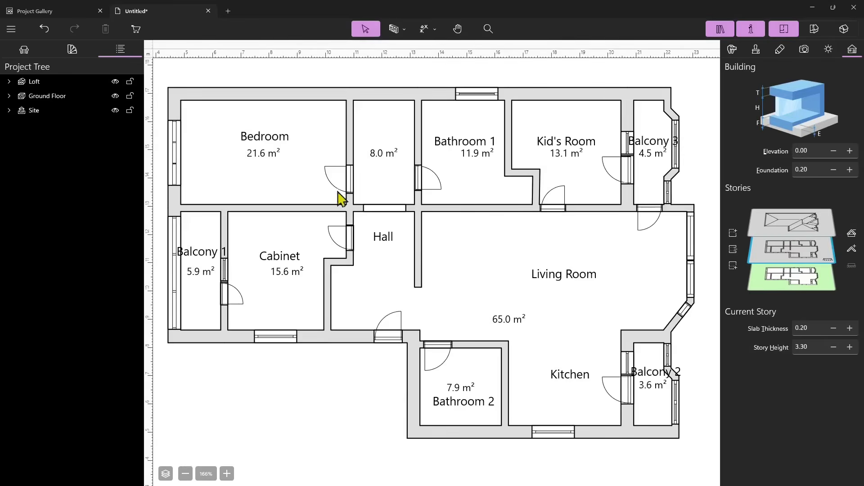
click(411, 250)
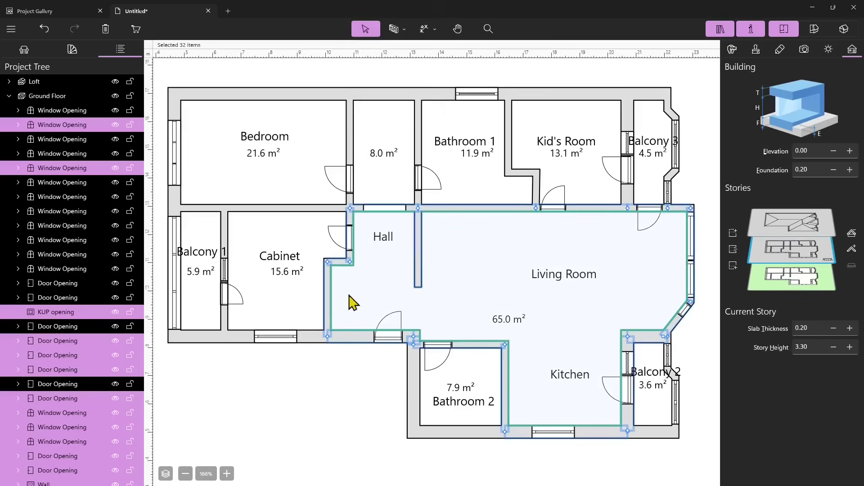
click(323, 299)
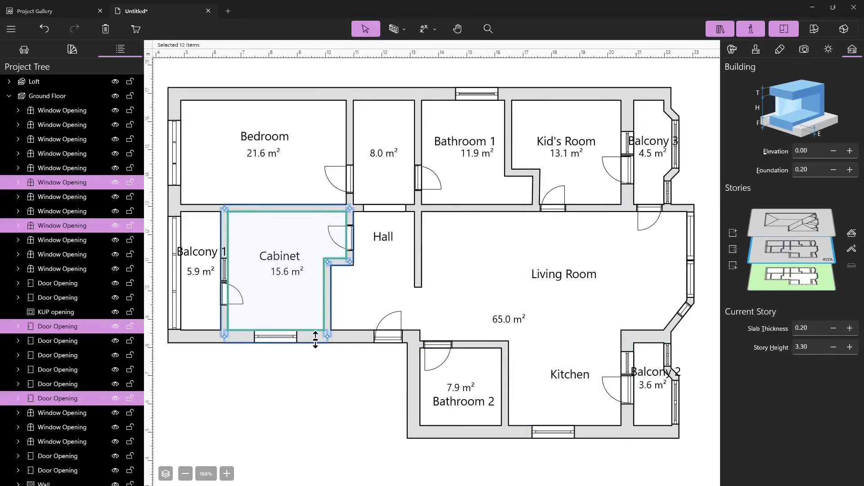
click(199, 342)
click(217, 289)
click(171, 190)
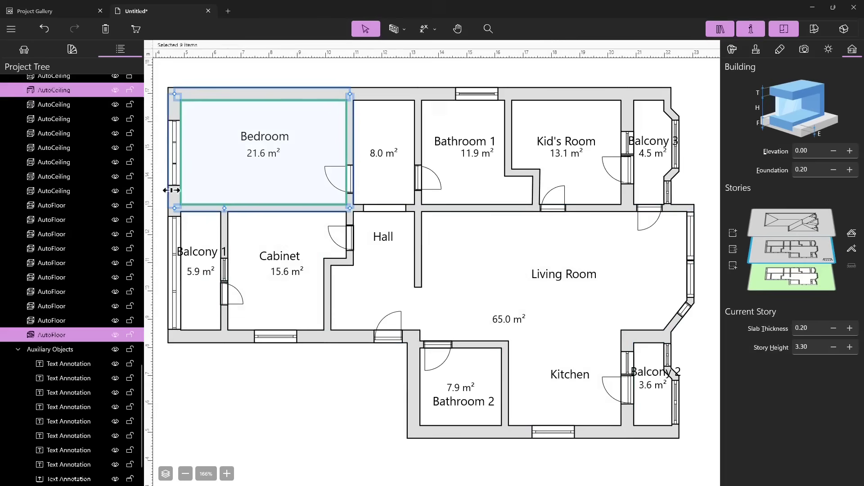
Select the 8.0 m² room and Bathroom 1 label, view its context menu, then deselect.
click(397, 98)
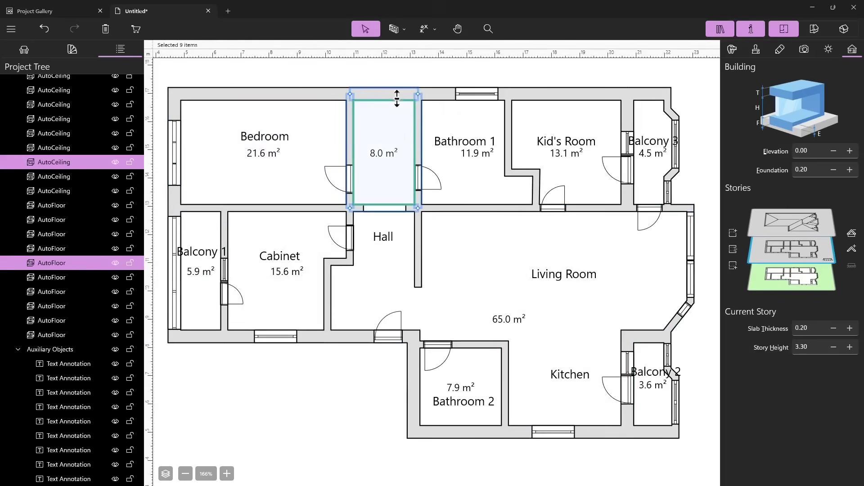
click(473, 145)
right_click(482, 150)
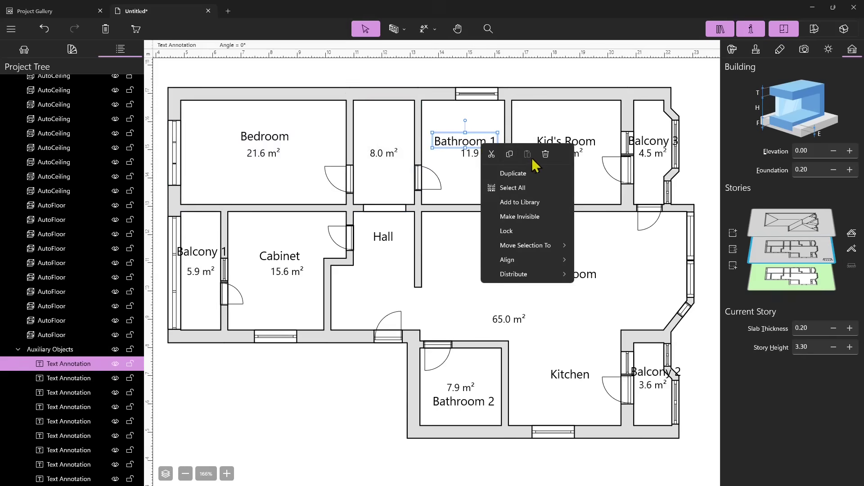
click(466, 268)
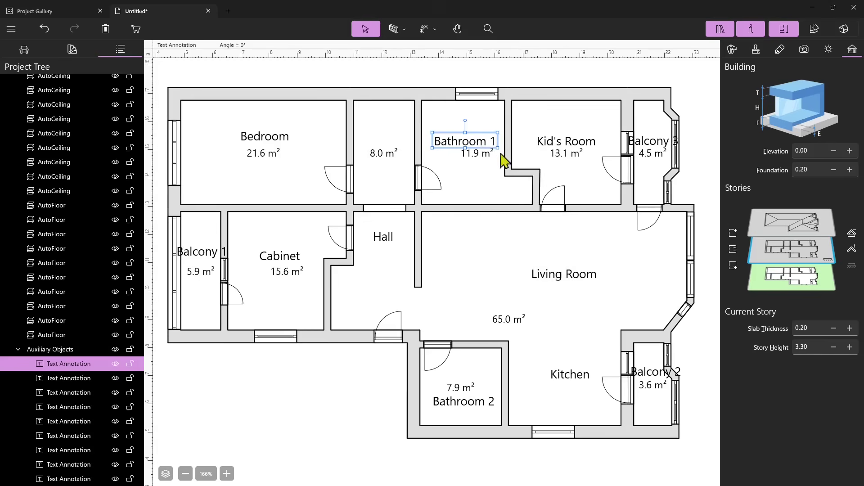
click(451, 81)
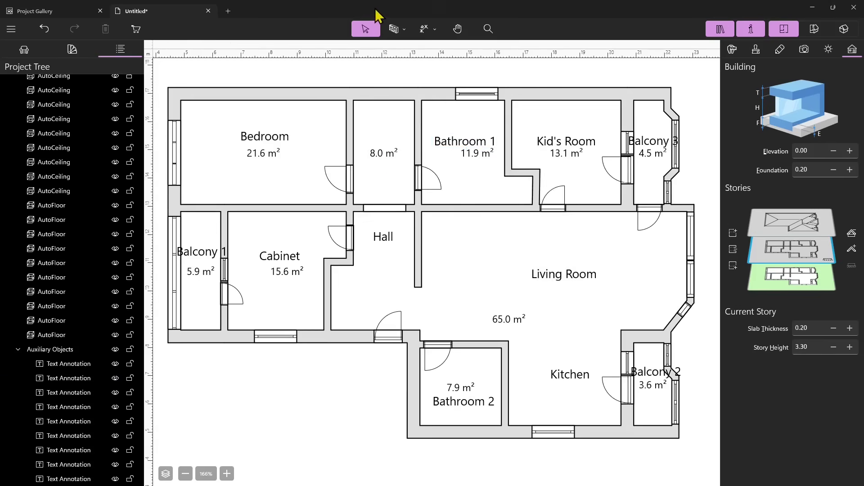
Show plan and 3D side by side, then frame the red roof and glazed doors.
click(810, 35)
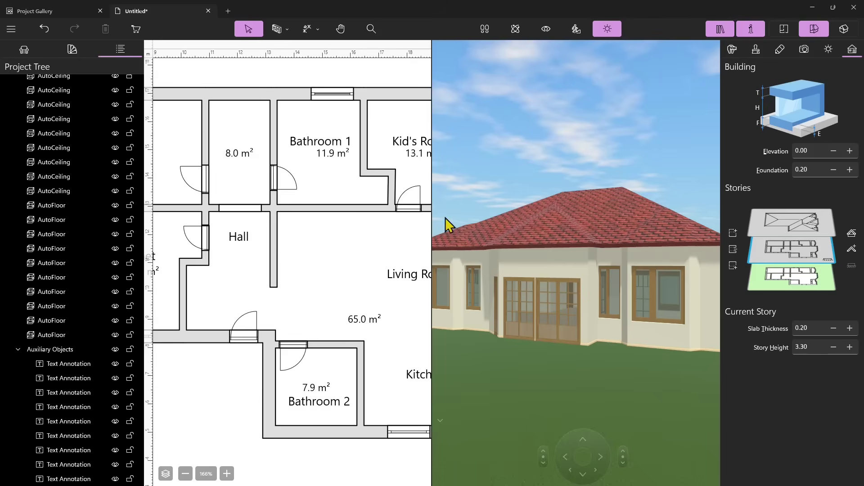
scroll(532, 328, up, 3)
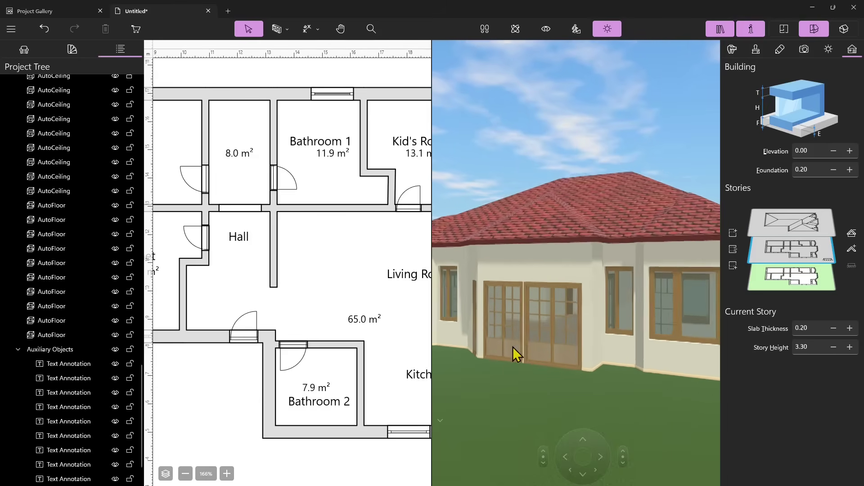
scroll(534, 318, up, 3)
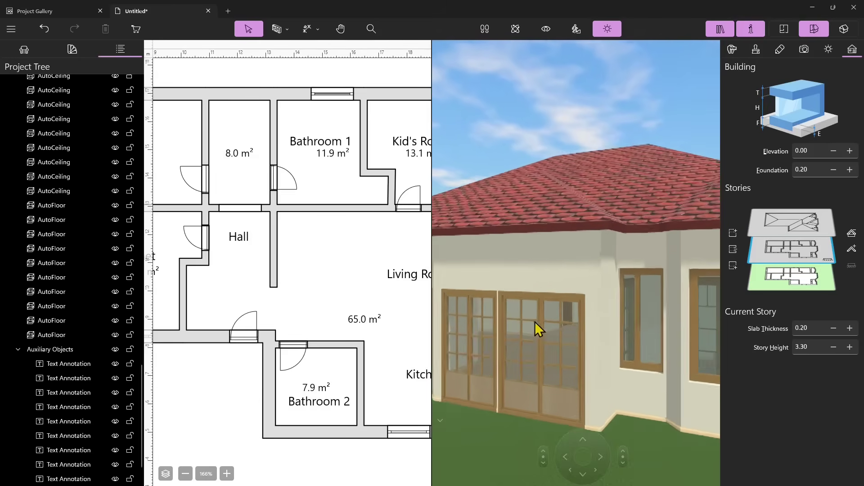
scroll(584, 446, up, 3)
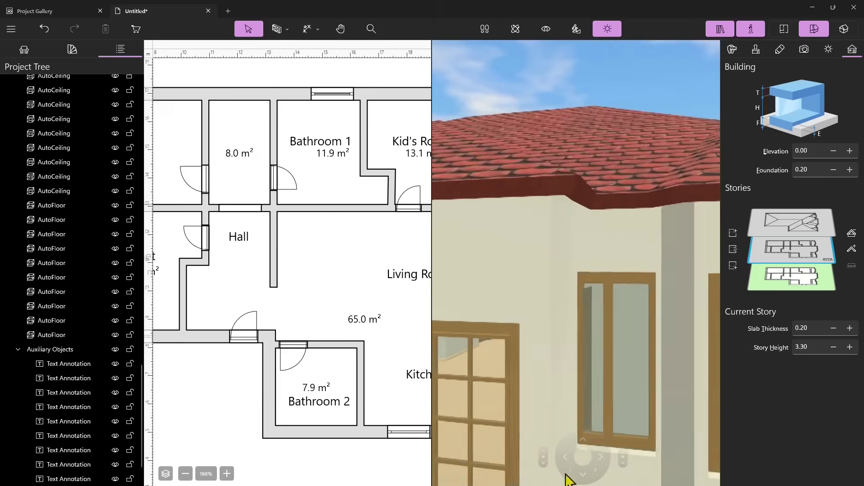
scroll(542, 455, up, 3)
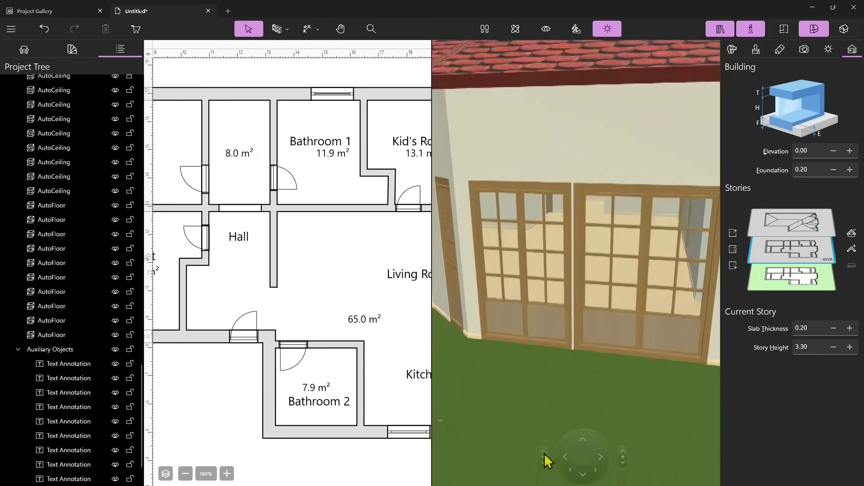
mouse_move(544, 454)
mouse_down()
mouse_move(554, 436)
mouse_move(544, 468)
mouse_up()
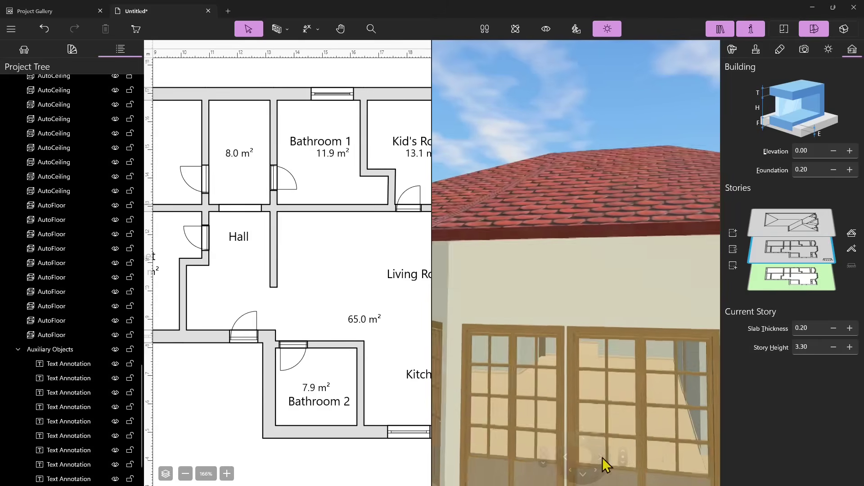
drag(603, 457, 581, 439)
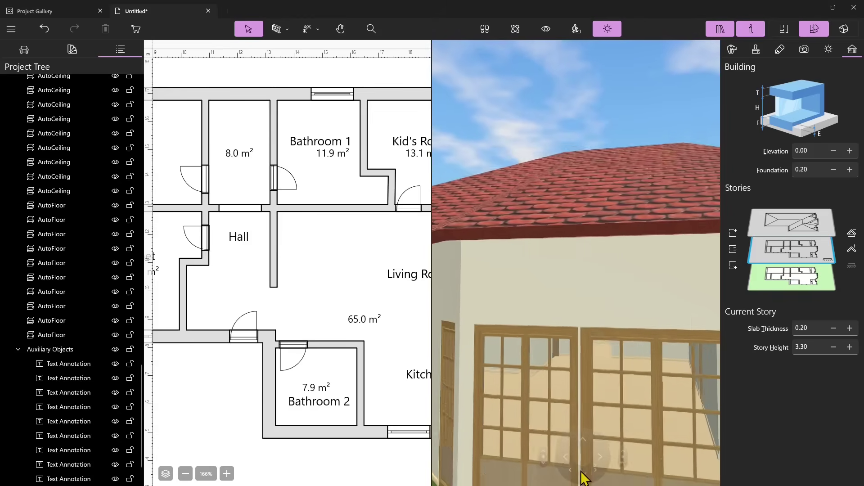
mouse_move(582, 478)
mouse_down()
mouse_move(597, 477)
mouse_move(576, 480)
mouse_up()
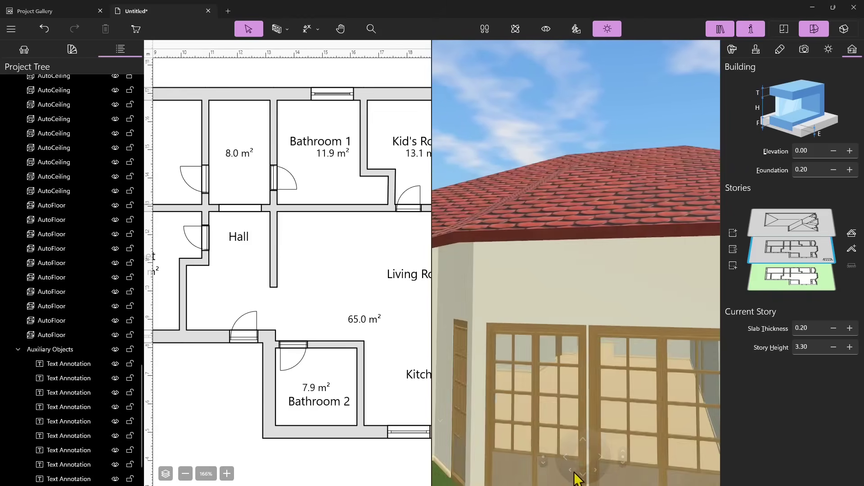
scroll(540, 246, down, 5)
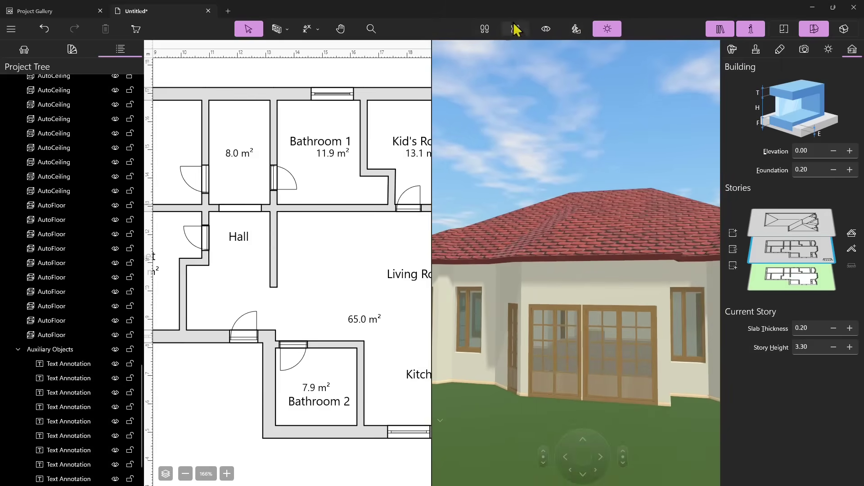
Walk the 3D camera toward the house, orbit lower over the hip roof, then look toward the corner.
click(482, 29)
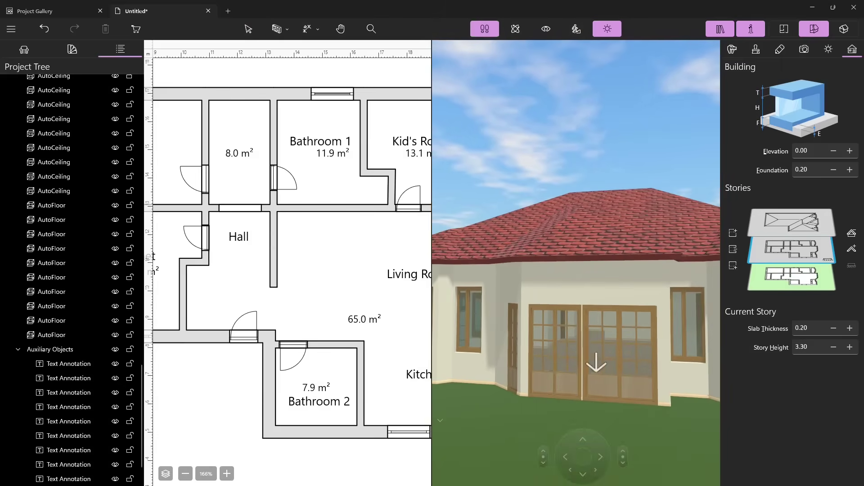
drag(596, 415, 507, 34)
click(515, 28)
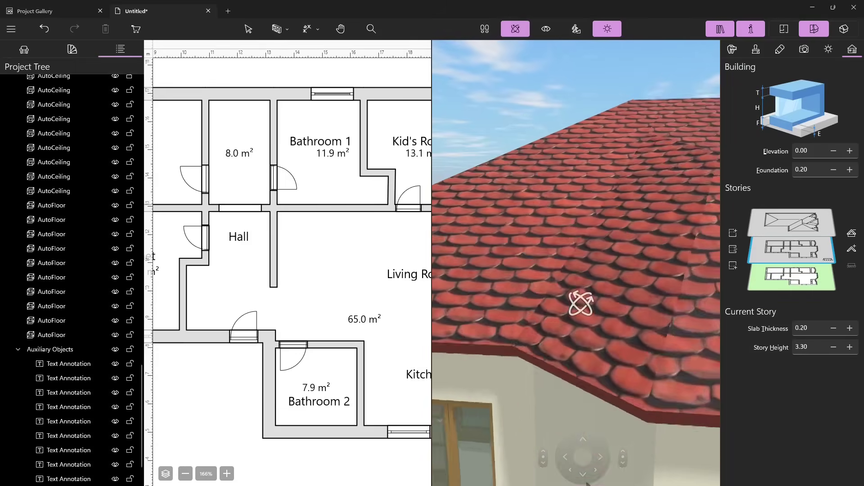
drag(590, 279, 531, 90)
click(546, 29)
drag(557, 140, 573, 241)
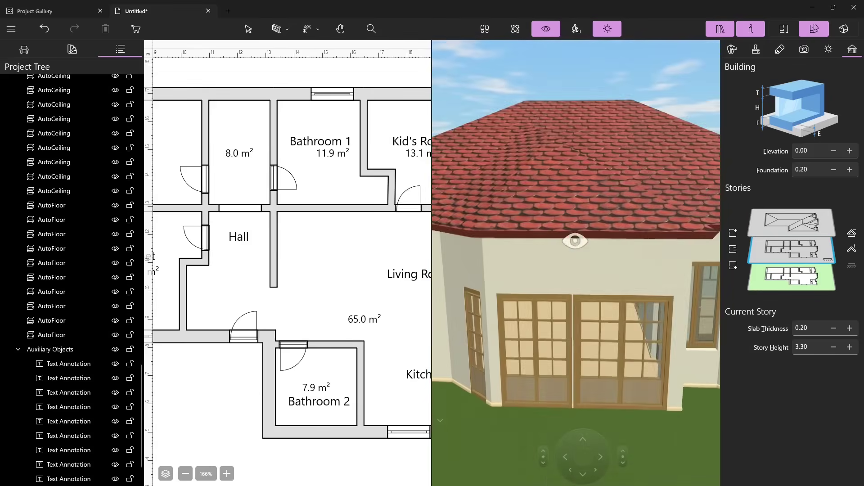
Walk at eye level forward to the glass French windows.
click(574, 31)
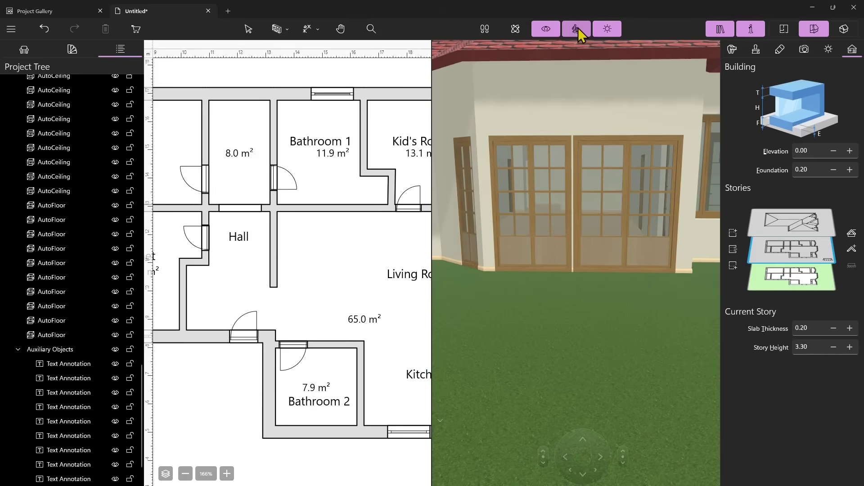
drag(557, 266, 572, 253)
click(485, 28)
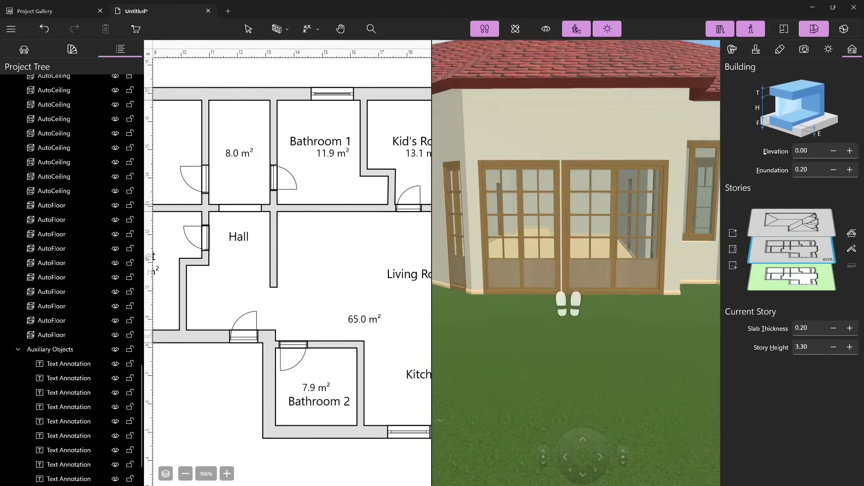
drag(623, 201, 591, 186)
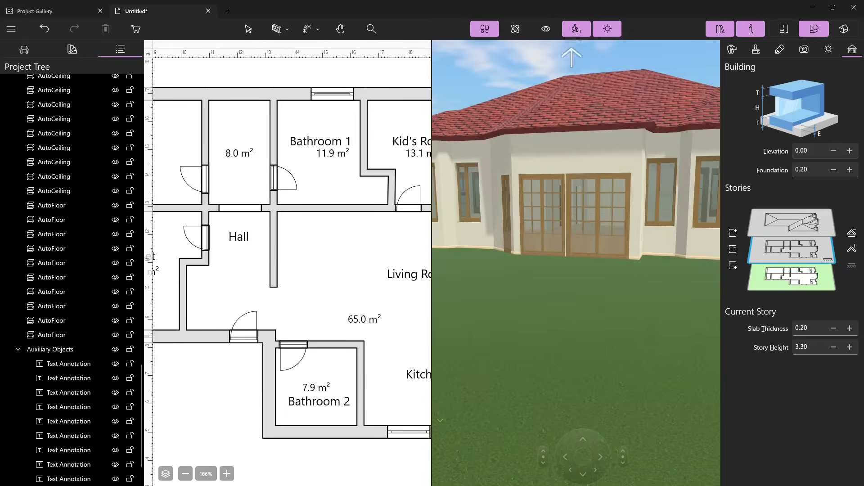
Leave walk mode for a wider house view and toggle sunlight on and back off.
click(577, 30)
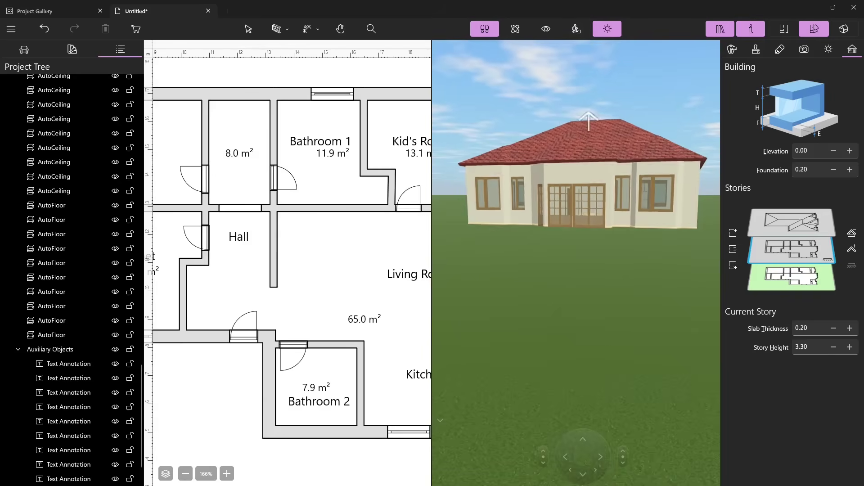
click(607, 29)
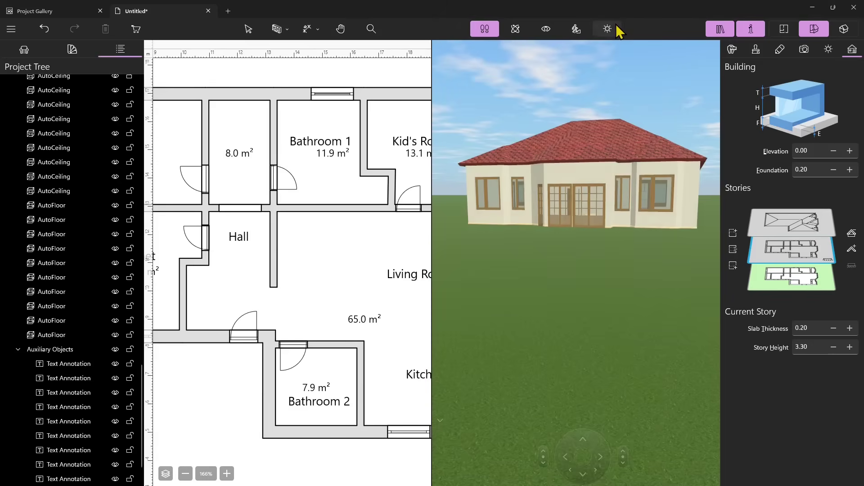
click(615, 28)
Zoom the 3D view out from the house.
scroll(295, 286, down, 3)
scroll(285, 273, up, 3)
scroll(290, 215, up, 4)
scroll(289, 212, down, 4)
scroll(298, 229, down, 7)
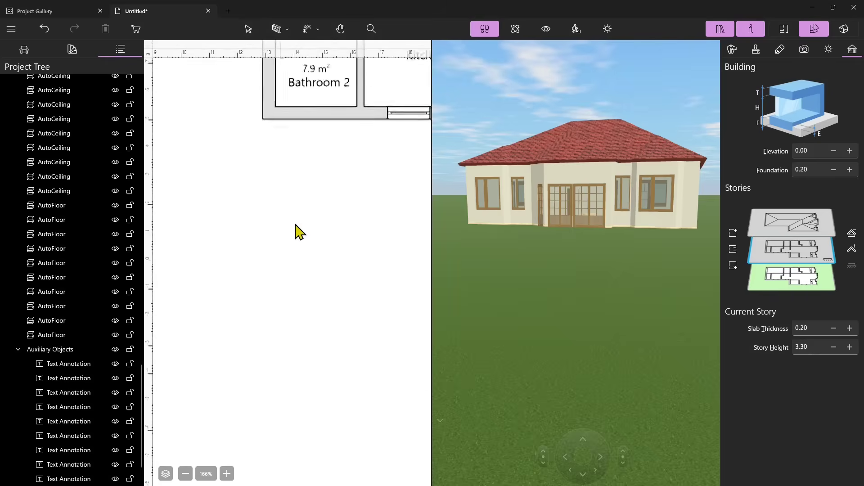
scroll(295, 226, up, 8)
scroll(296, 228, down, 6)
scroll(296, 230, up, 6)
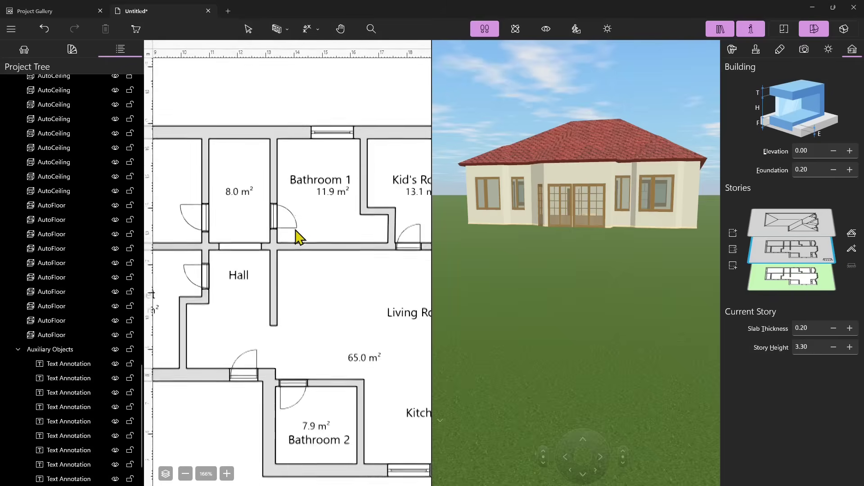
scroll(296, 236, up, 4)
scroll(298, 240, down, 7)
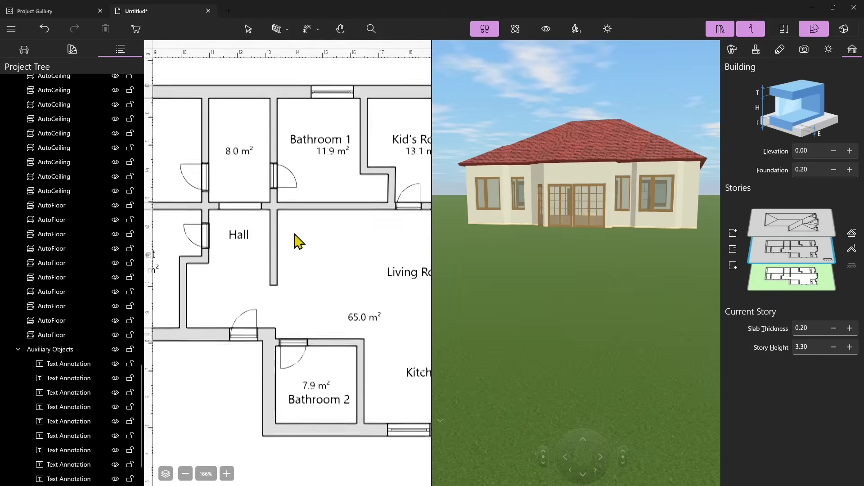
click(185, 474)
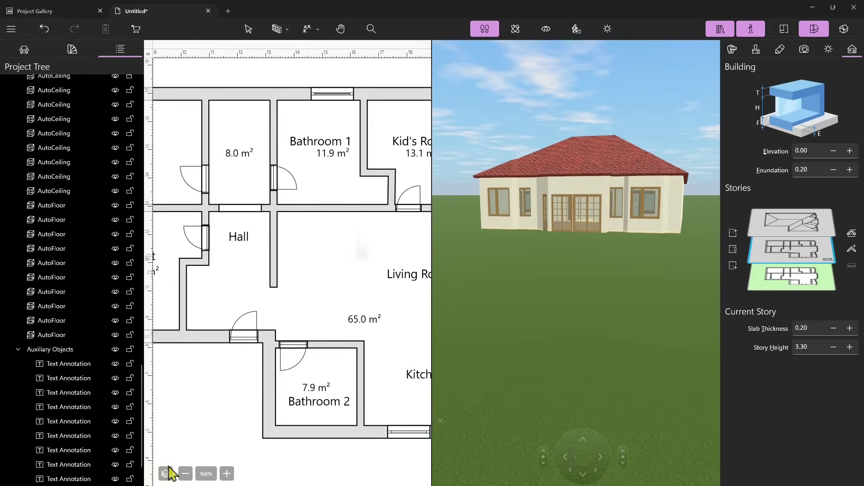
Check the Stories list, then zoom out twice until the whole plan is visible.
click(165, 474)
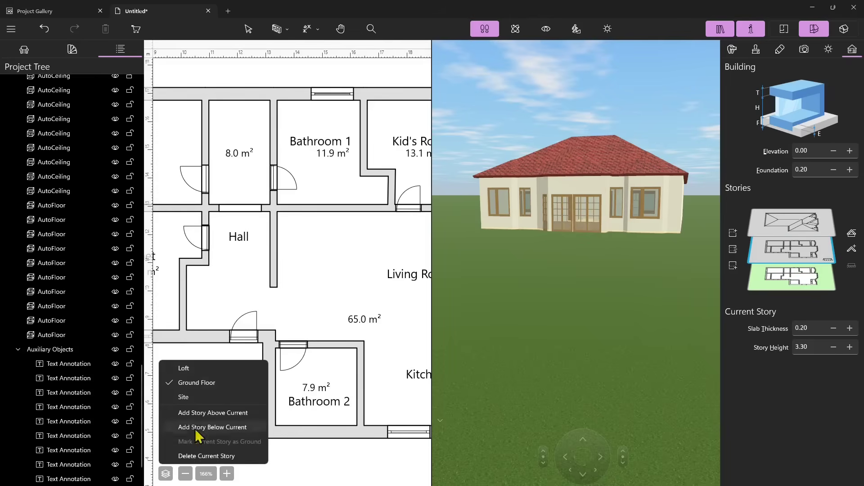
click(296, 458)
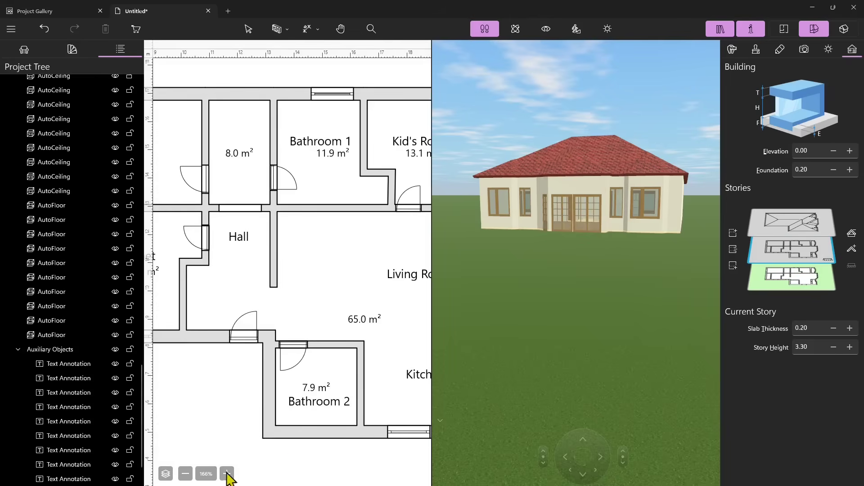
click(185, 474)
click(185, 473)
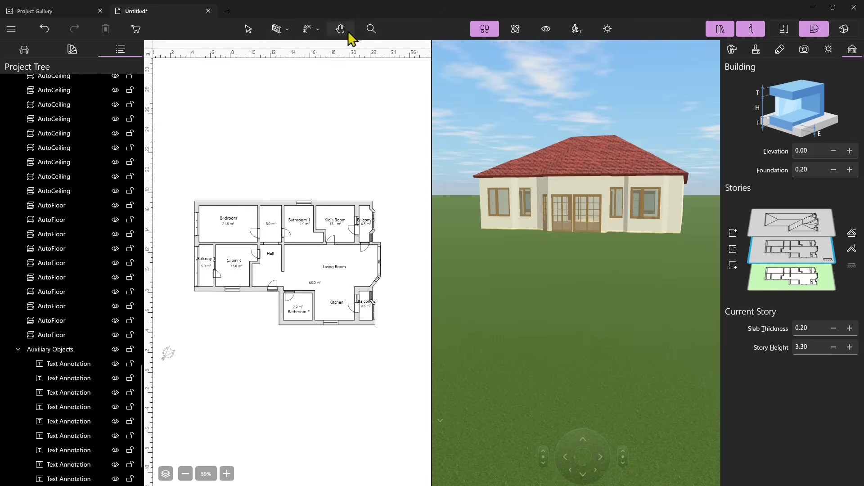
Pan the floor plan and zoom it to 110% on the main rooms.
click(345, 31)
mouse_move(303, 172)
mouse_down()
mouse_move(291, 224)
mouse_move(298, 169)
mouse_up()
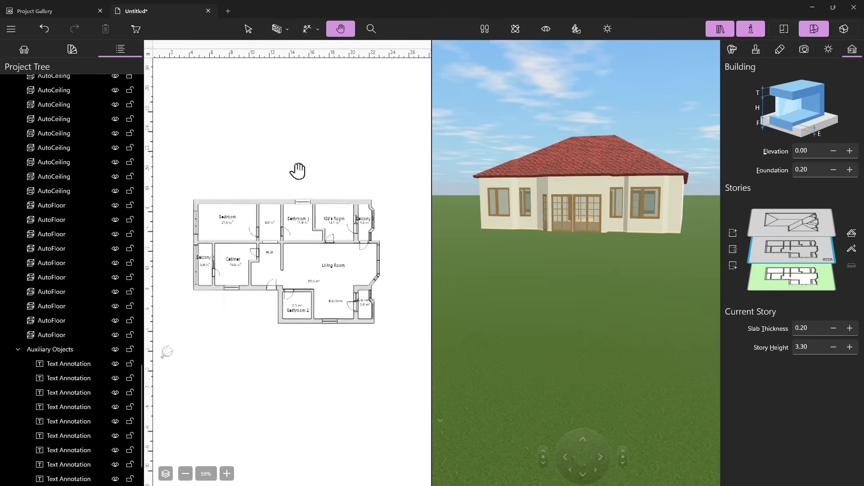
click(371, 28)
drag(244, 240, 398, 381)
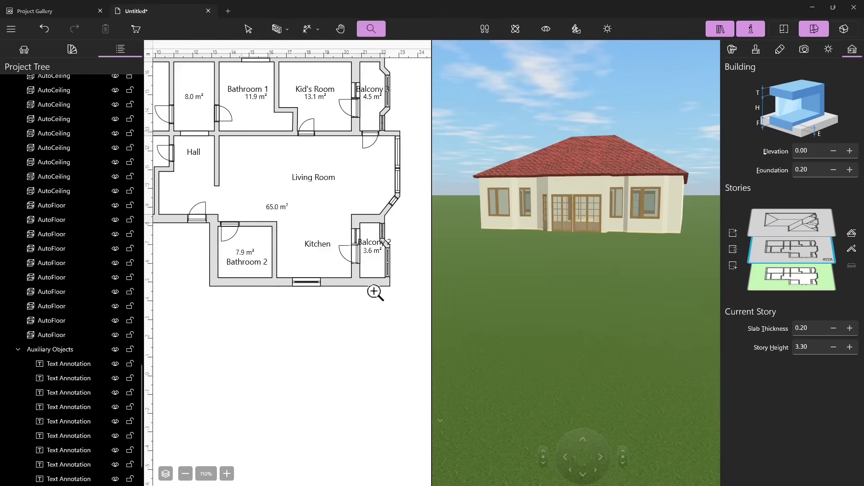
Turn on snapping, select the 8.0 m² room and the Kid's Room door, then deselect.
click(340, 30)
click(304, 30)
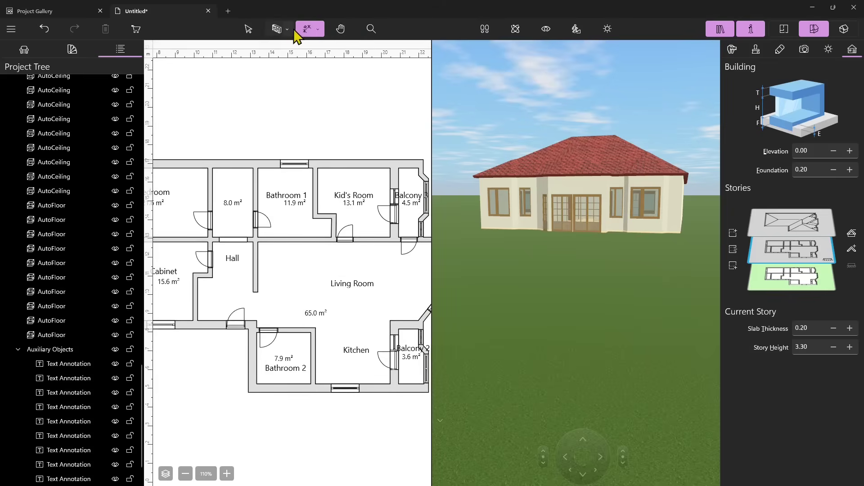
click(290, 29)
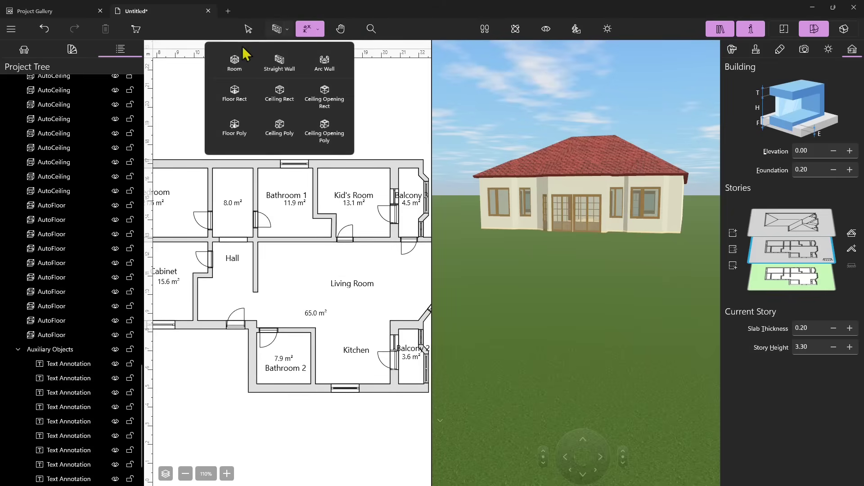
click(248, 28)
click(250, 171)
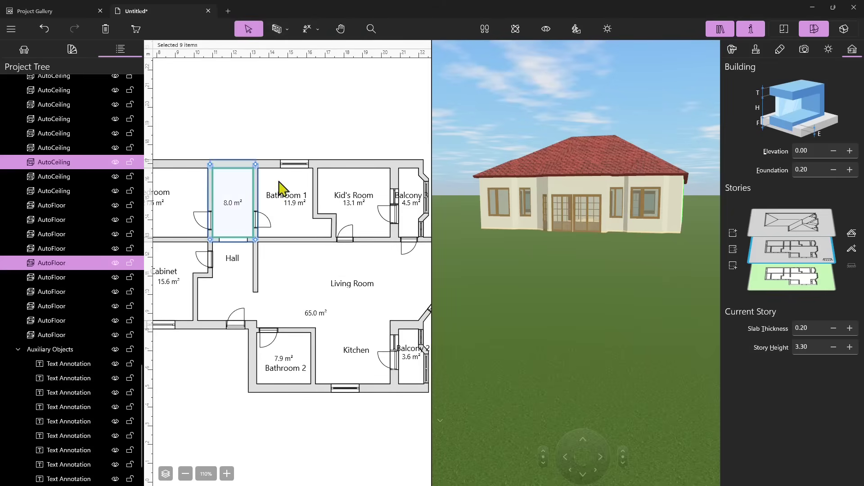
click(345, 239)
scroll(332, 323, down, 5)
scroll(332, 323, up, 5)
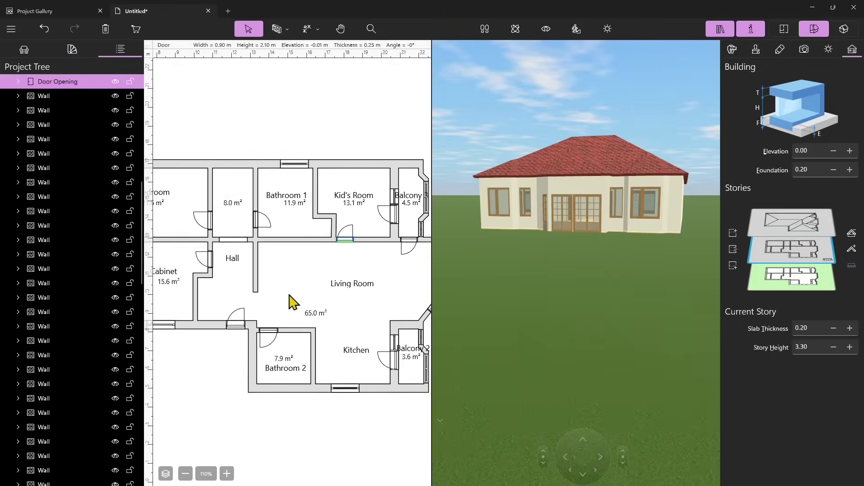
key(Escape)
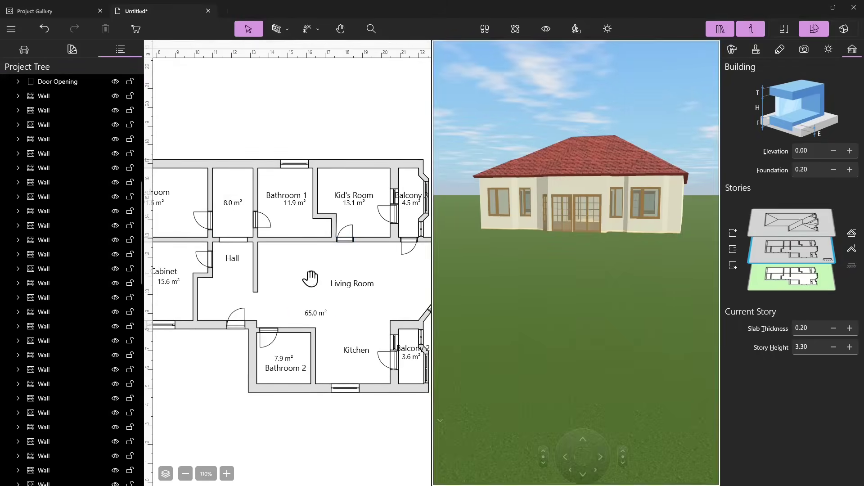
Pan the plan back left and turn the 3D camera so the house shifts right.
scroll(319, 271, left, 2)
scroll(318, 271, up, 1)
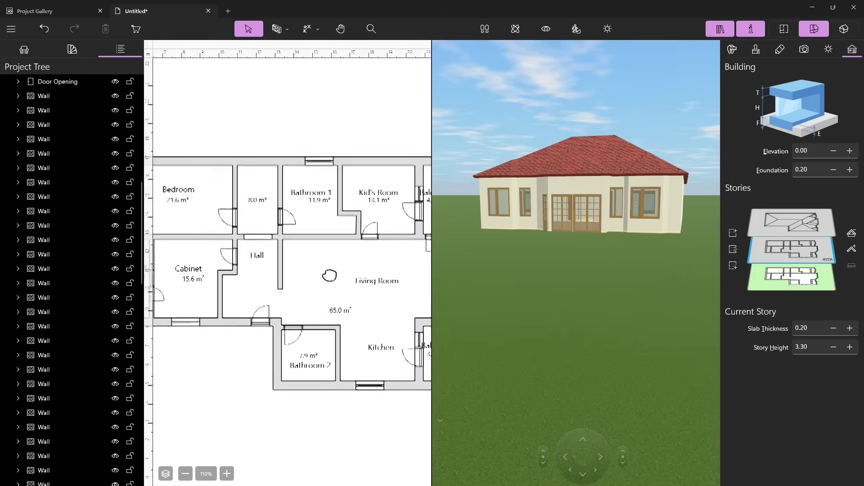
middle_drag(346, 289, 298, 286)
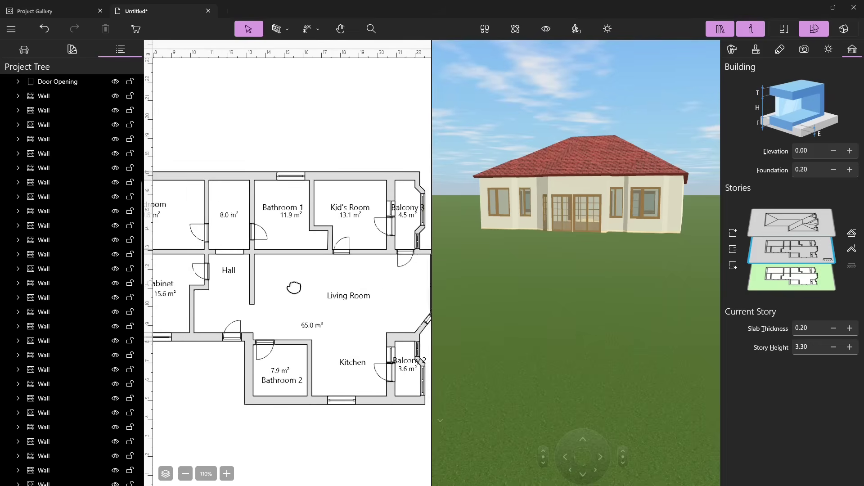
mouse_move(579, 276)
mouse_down()
mouse_move(559, 304)
mouse_move(573, 251)
mouse_move(604, 286)
mouse_move(563, 290)
mouse_move(585, 283)
mouse_up()
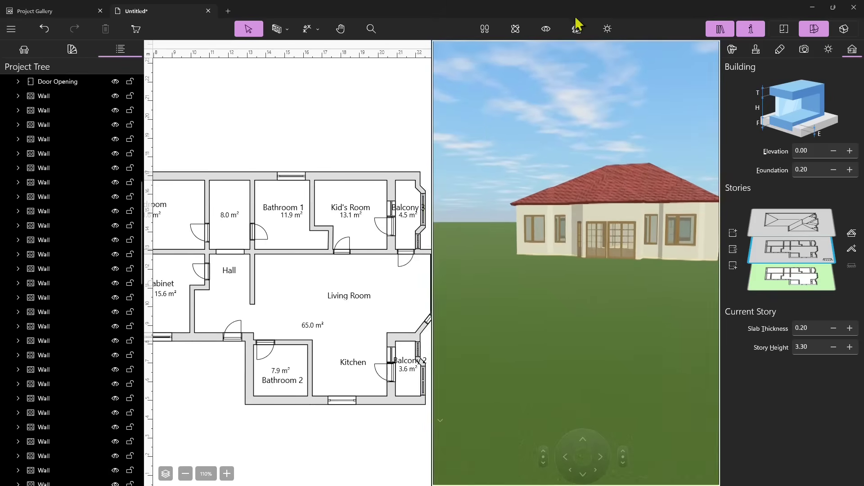
click(512, 28)
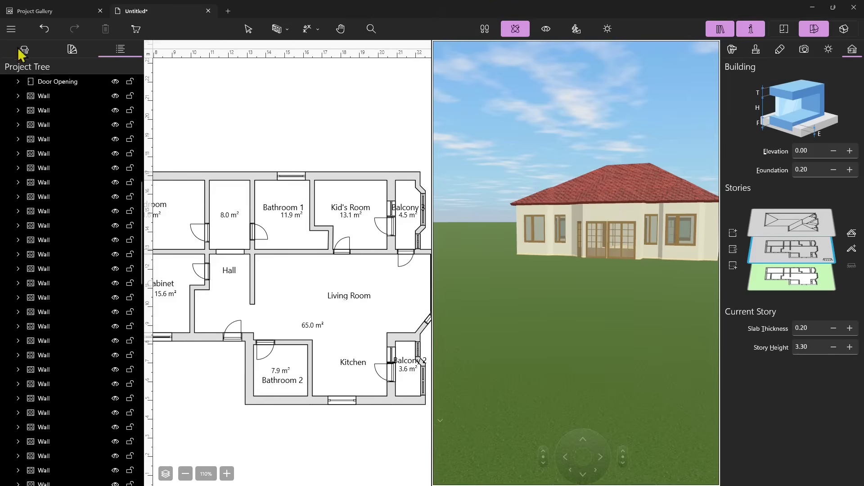
Show the Favorites furniture library and zoom the 3D view in toward the glass doors.
click(72, 49)
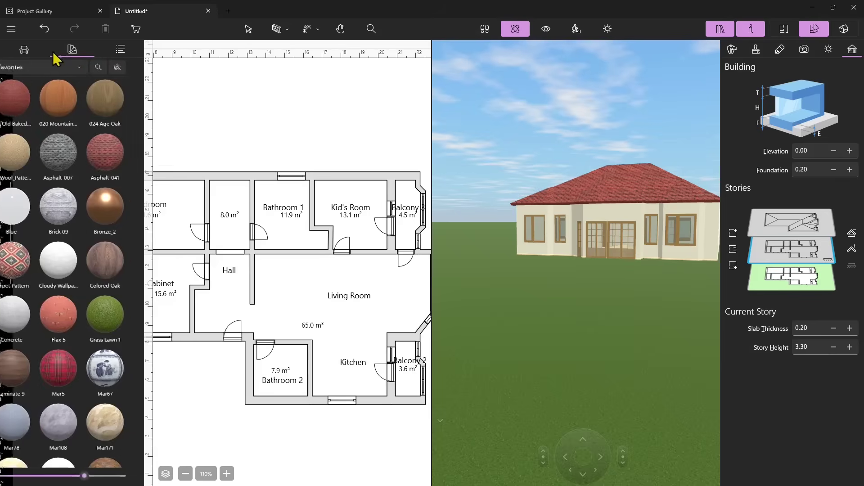
click(24, 49)
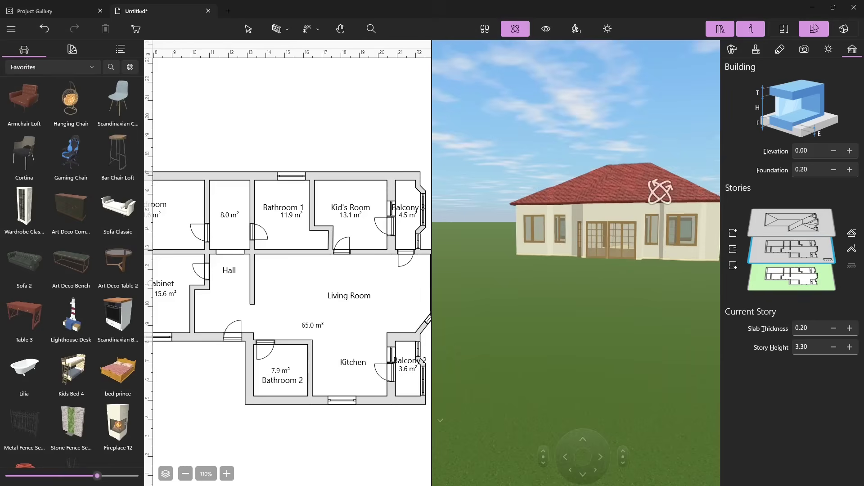
scroll(660, 191, up, 5)
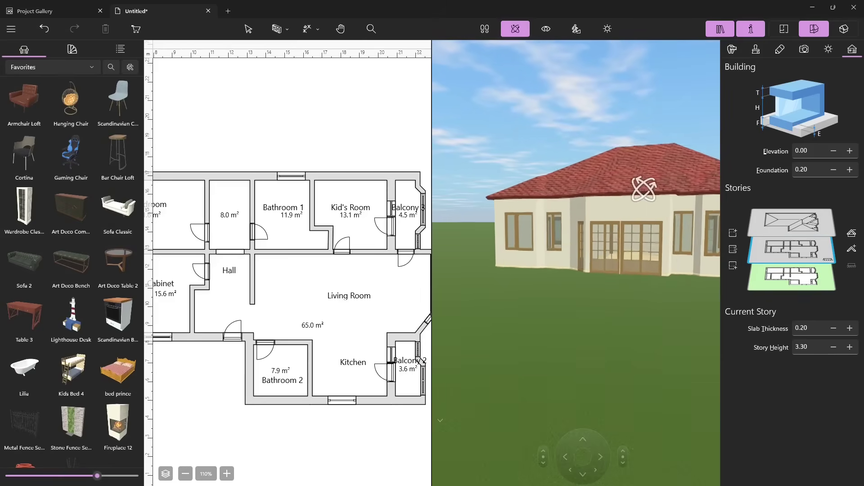
scroll(641, 241, up, 2)
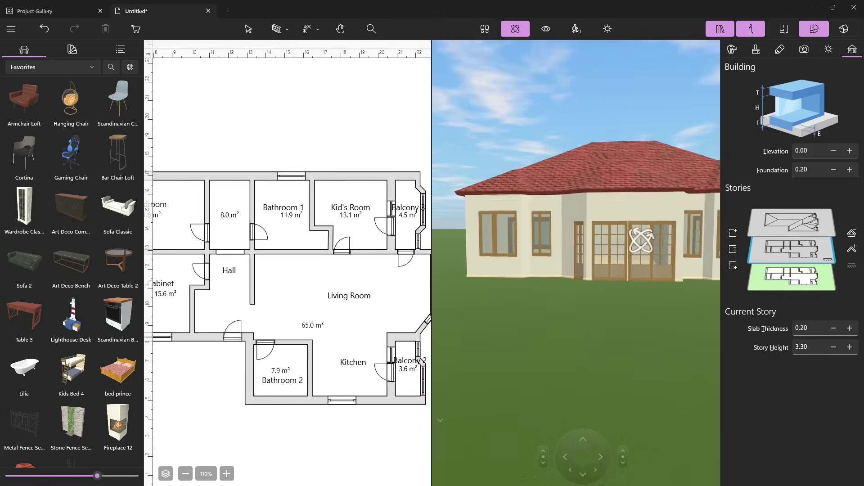